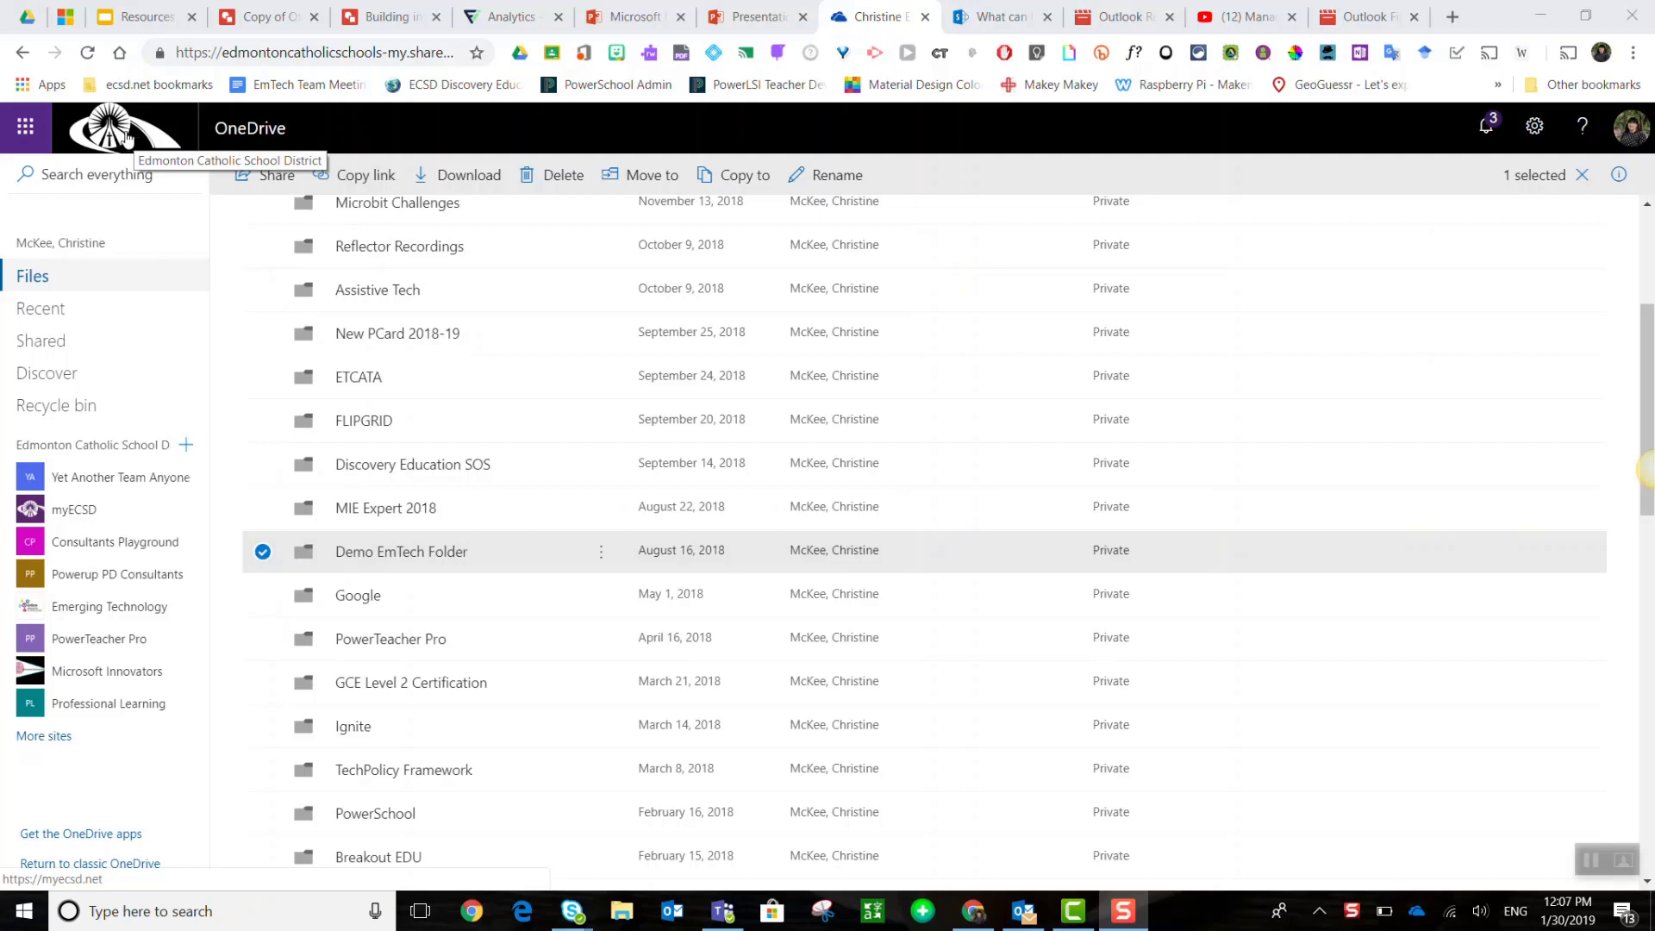
Open and close the Office app launcher, then reselect the Demo EmTech Folder row.
{"action": "left_click", "coordinate": [21, 130]}
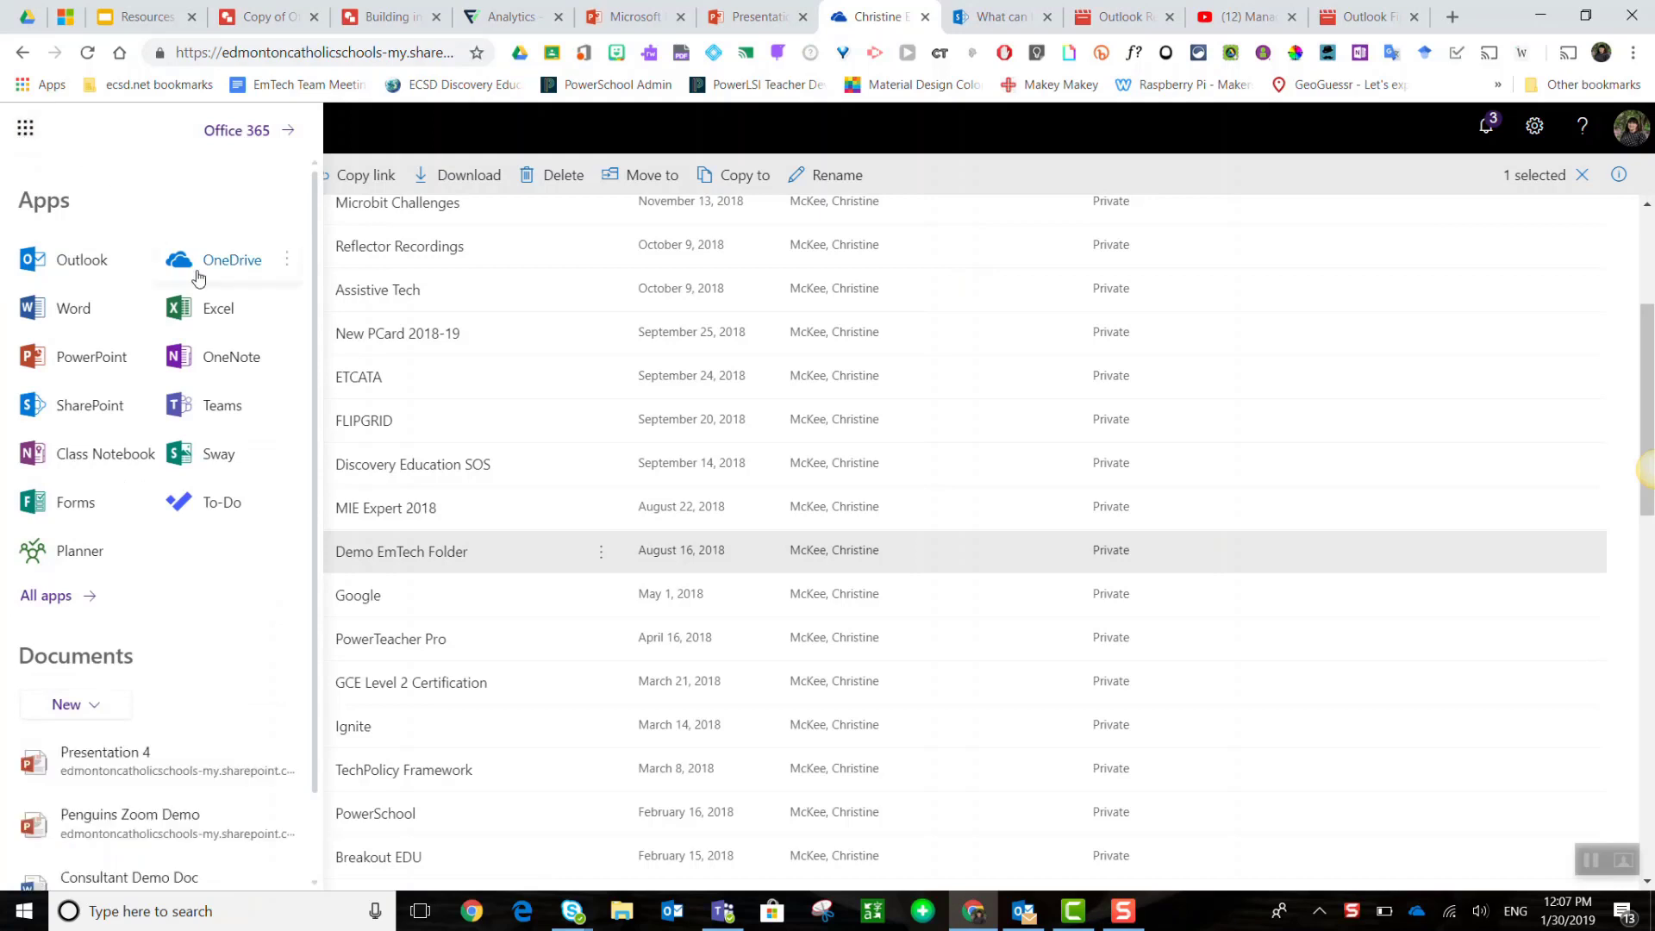
{"action": "left_click", "coordinate": [431, 132]}
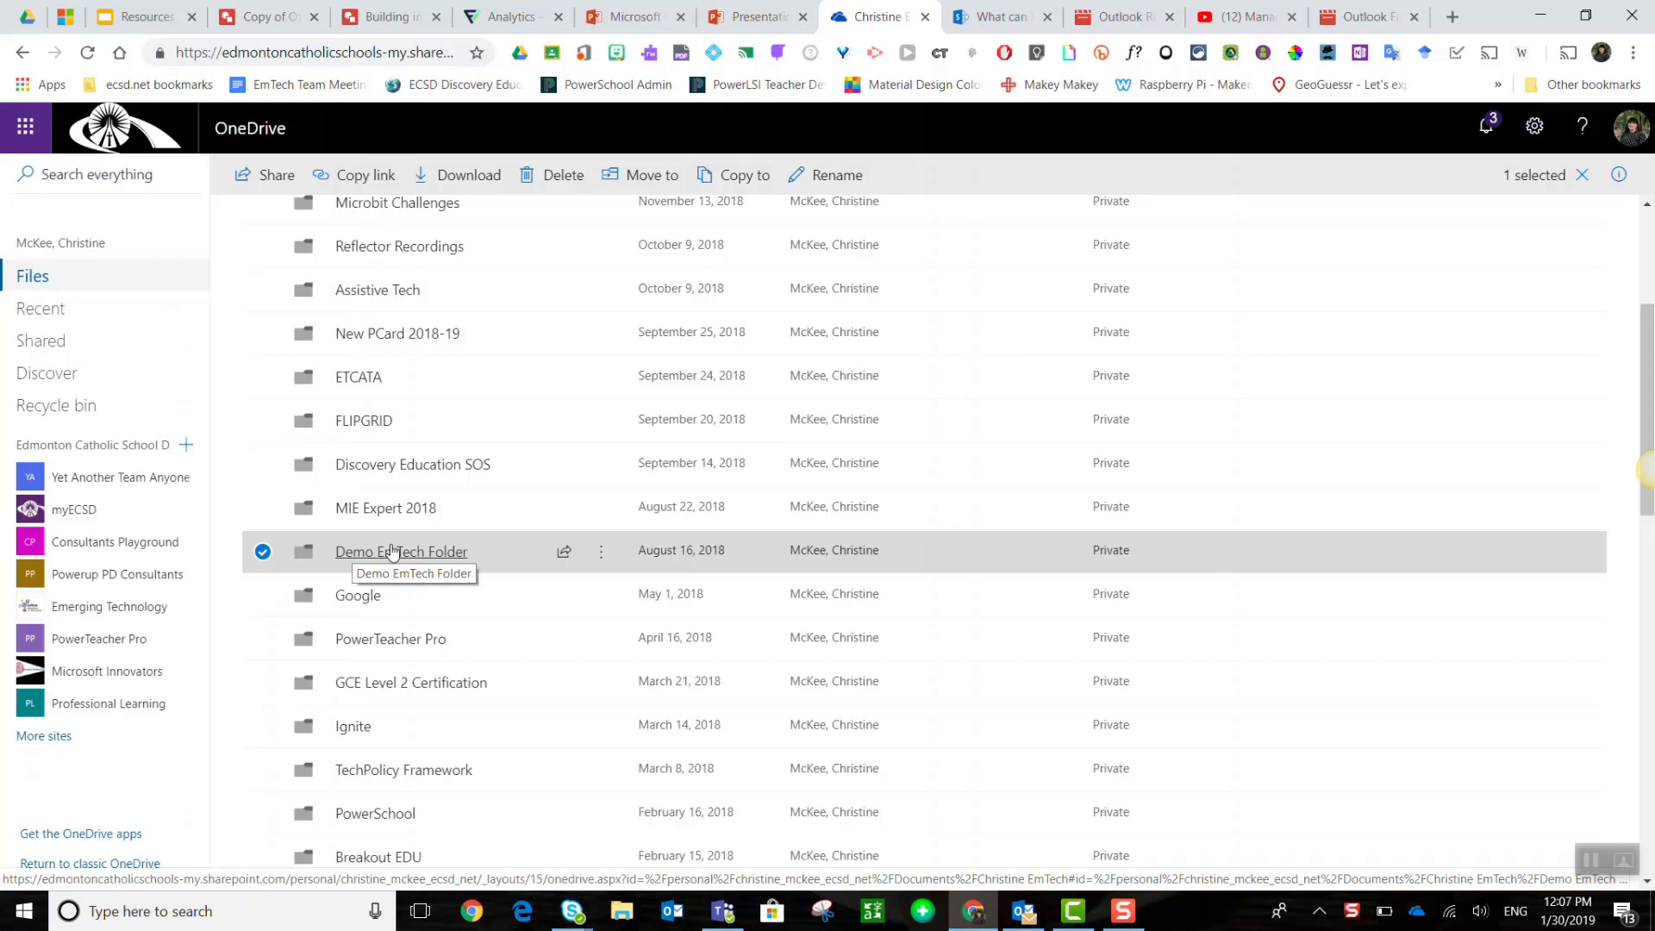
{"action": "left_click", "coordinate": [262, 553]}
{"action": "left_click", "coordinate": [262, 554]}
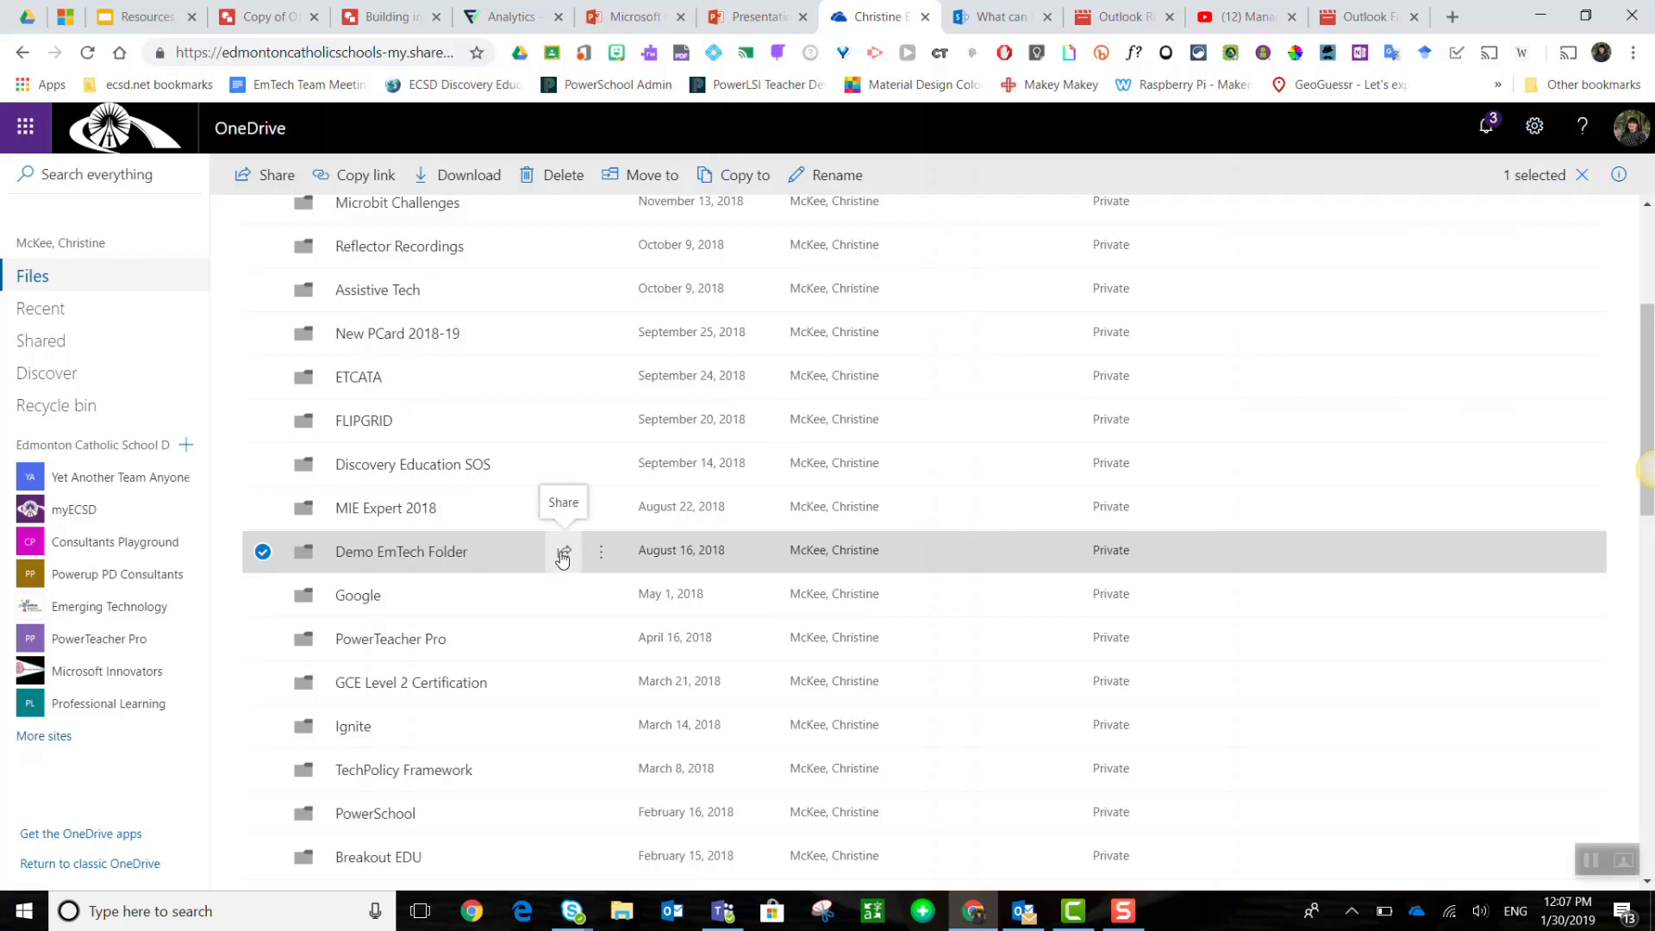
Share Demo EmTech Folder with a Specific people link that allows editing.
{"action": "left_click", "coordinate": [564, 553]}
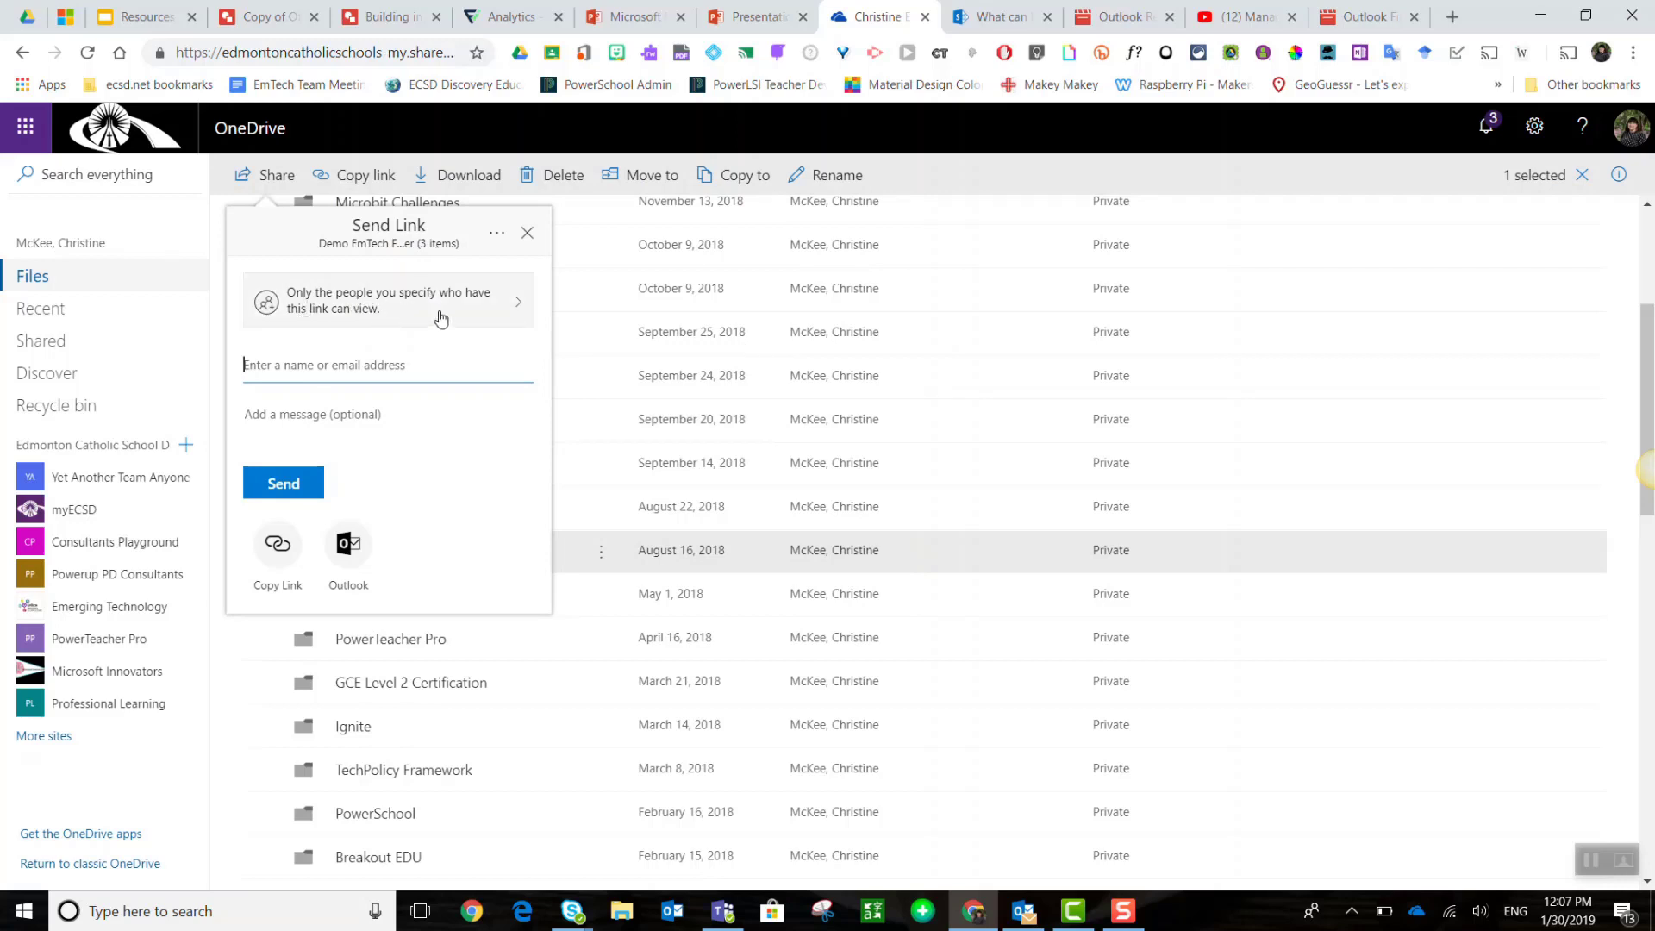
{"action": "left_click", "coordinate": [505, 316]}
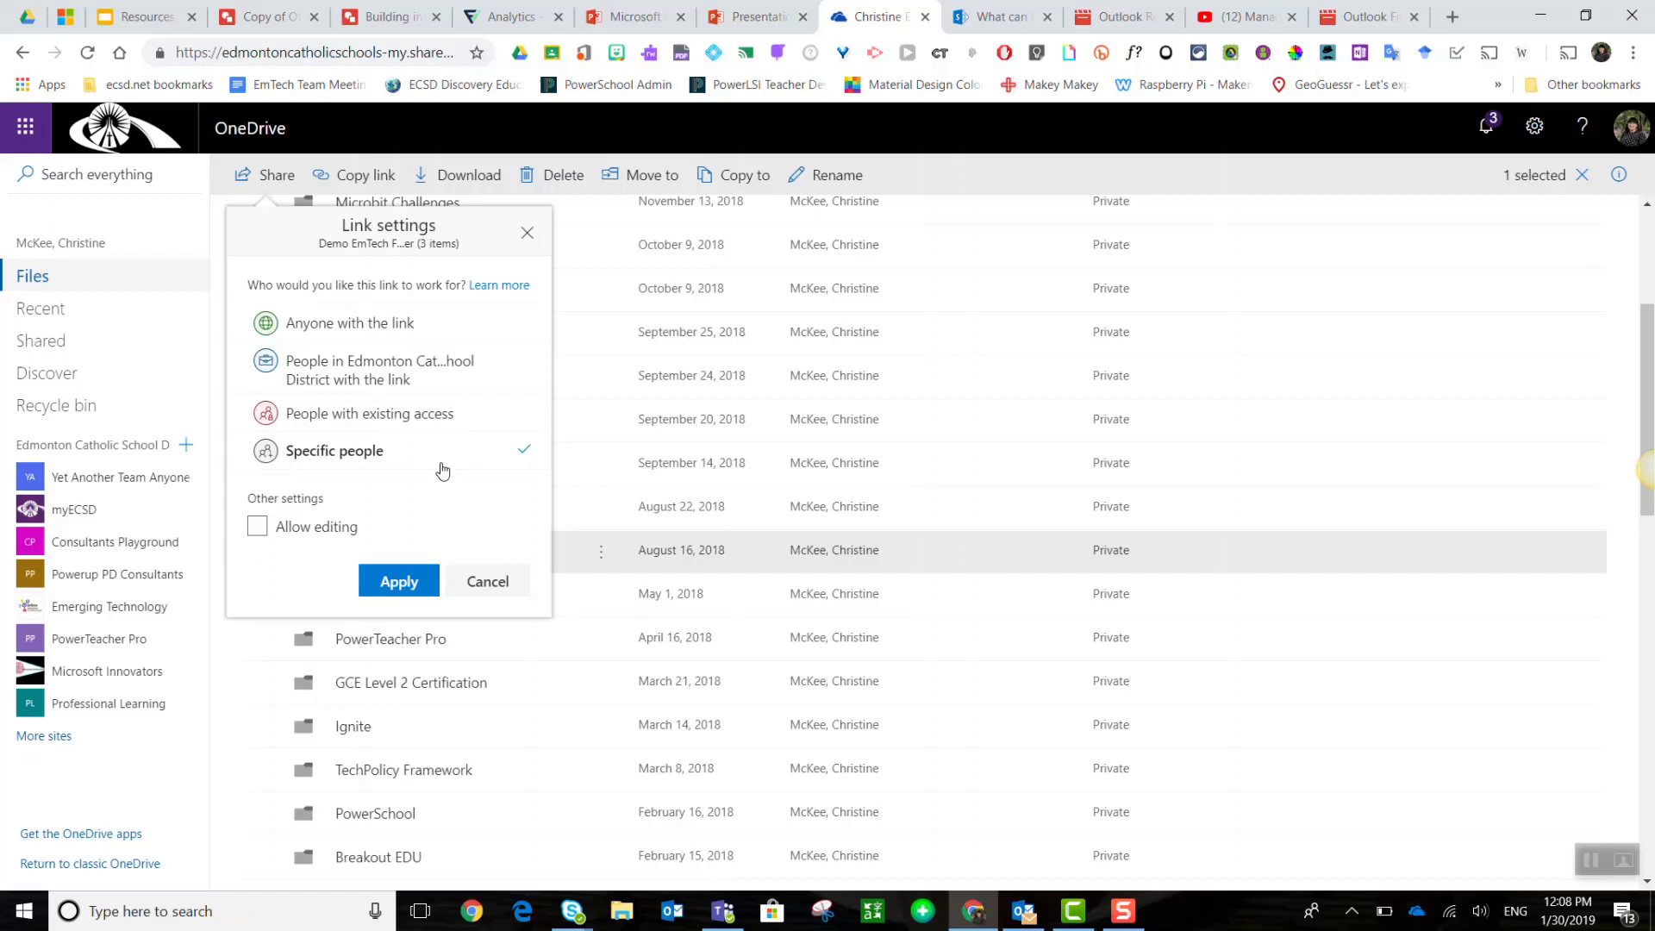
{"action": "left_click", "coordinate": [258, 528]}
Apply the edit link setting and add two colleagues as recipients from the name suggestions.
{"action": "left_click", "coordinate": [400, 584]}
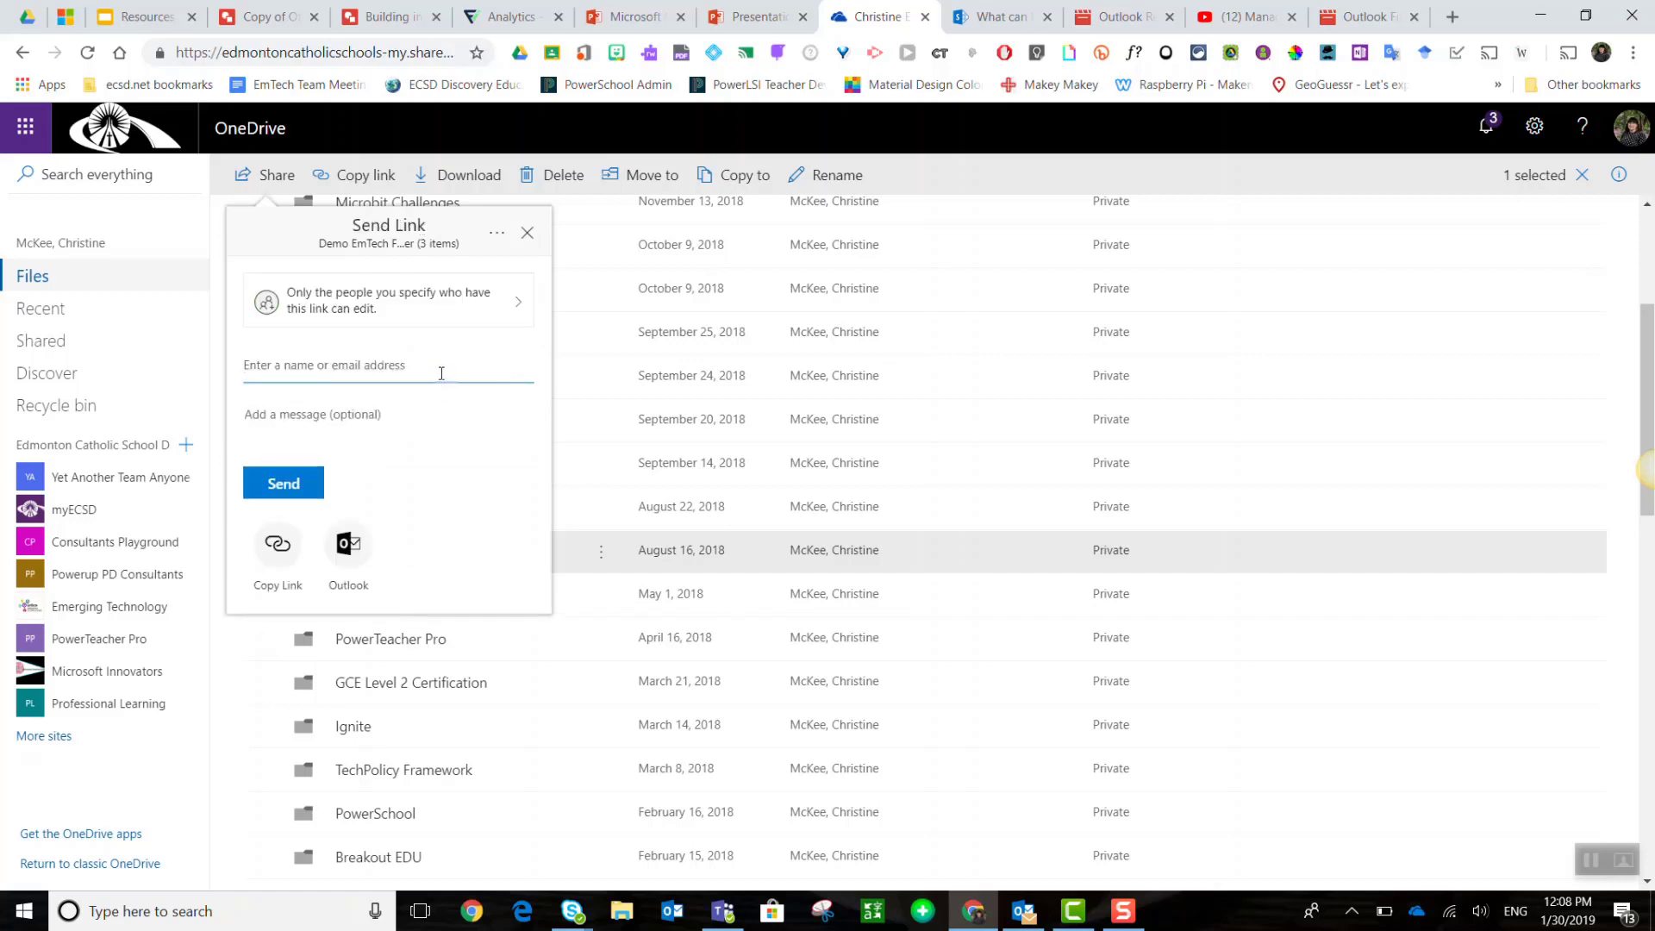
{"action": "type", "text": "Danen, Jayden"}
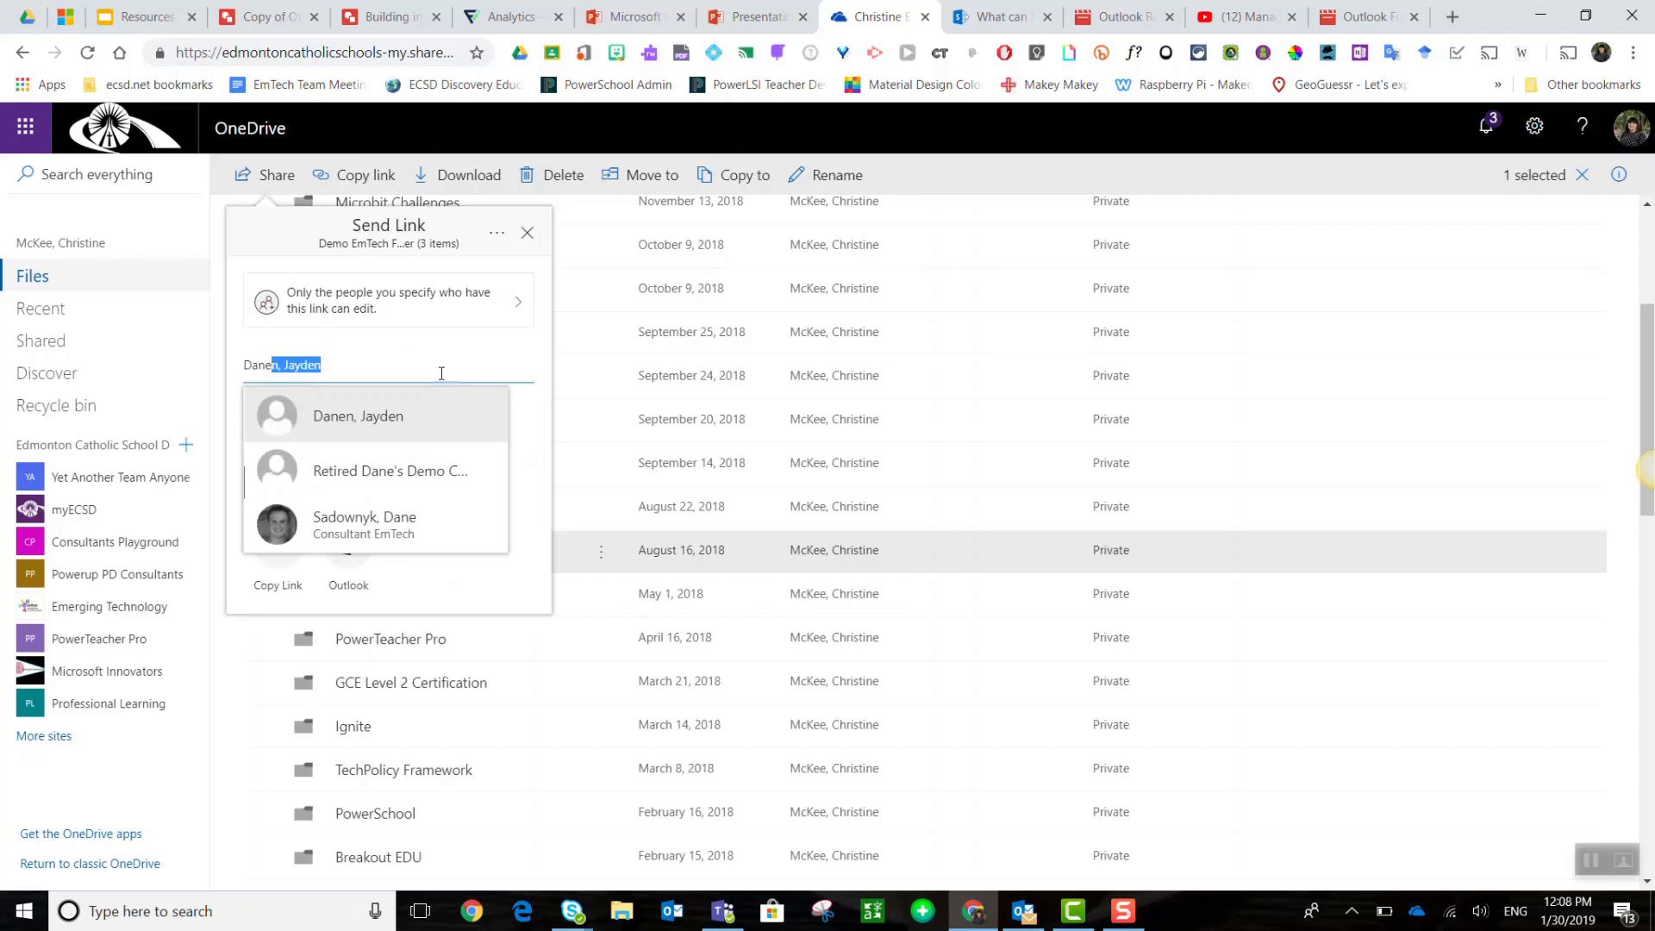
{"action": "key", "text": "Down"}
{"action": "key", "text": "Down"}
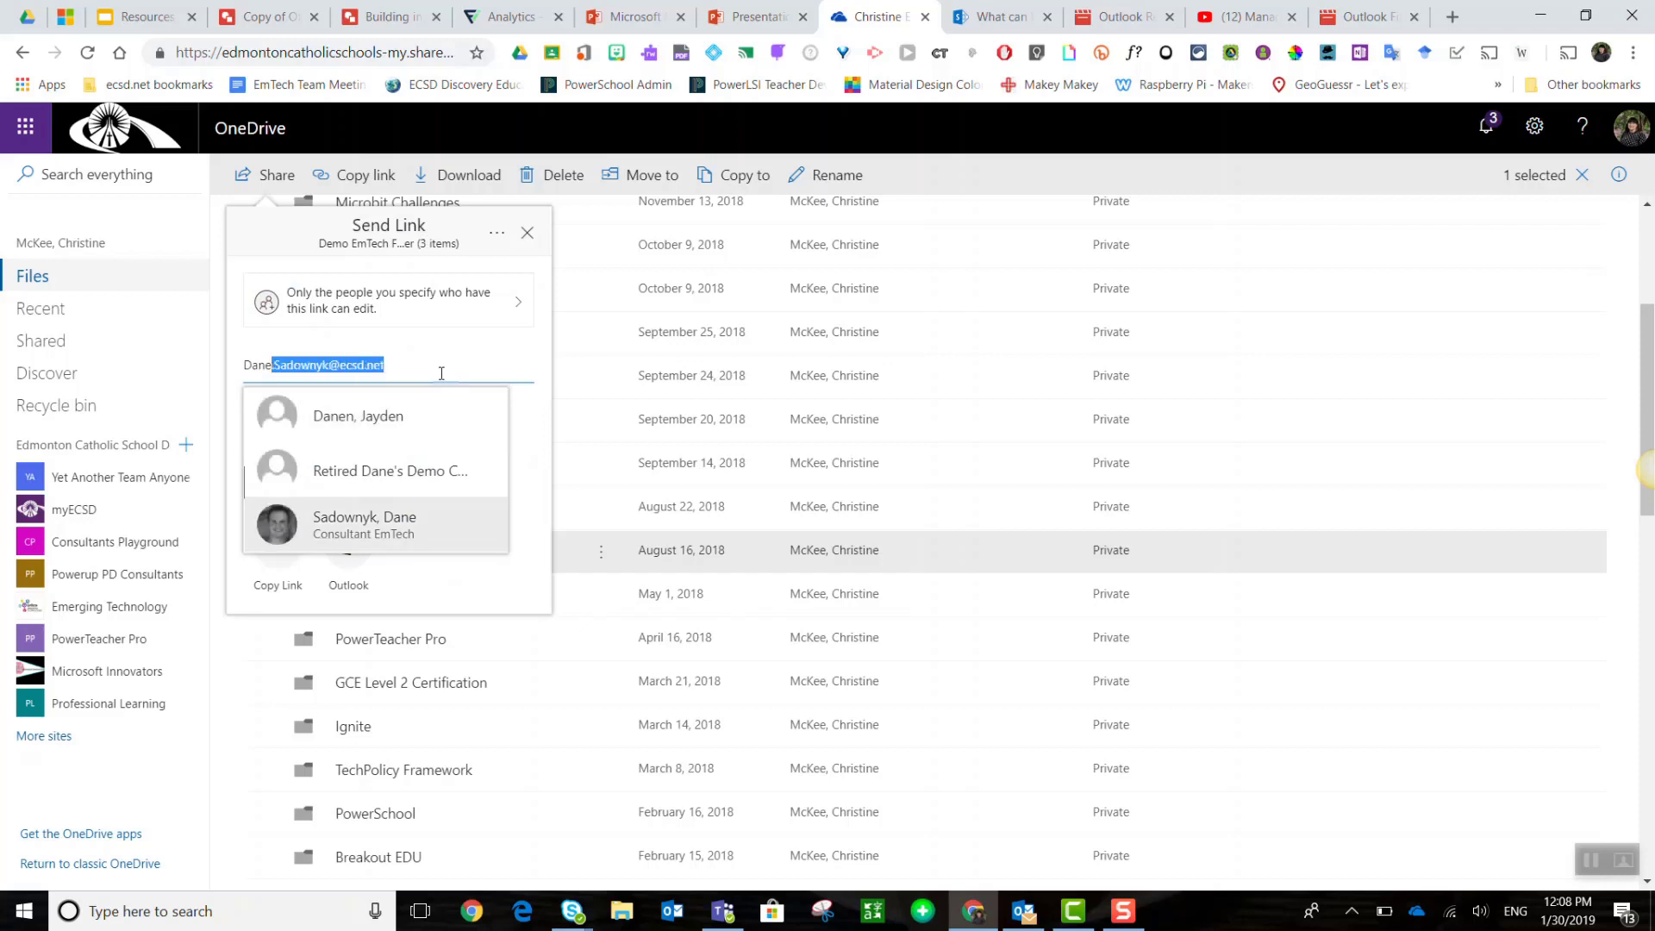
{"action": "key", "text": "Return"}
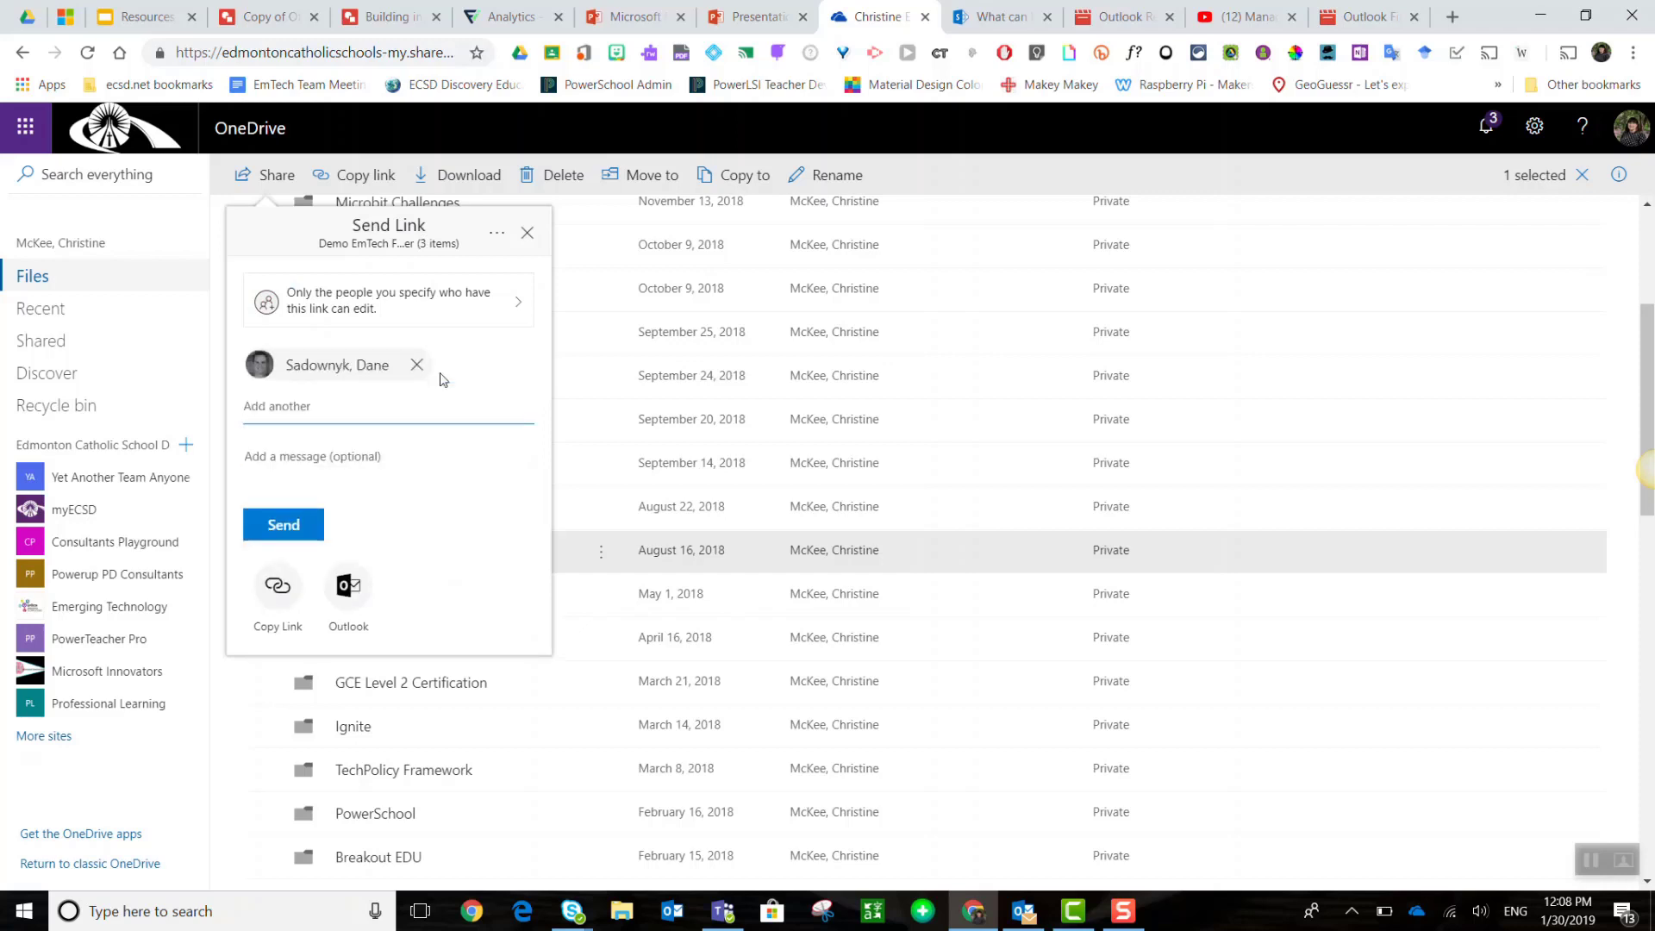
{"action": "key", "text": "ctrl+v"}
{"action": "key", "text": "Return"}
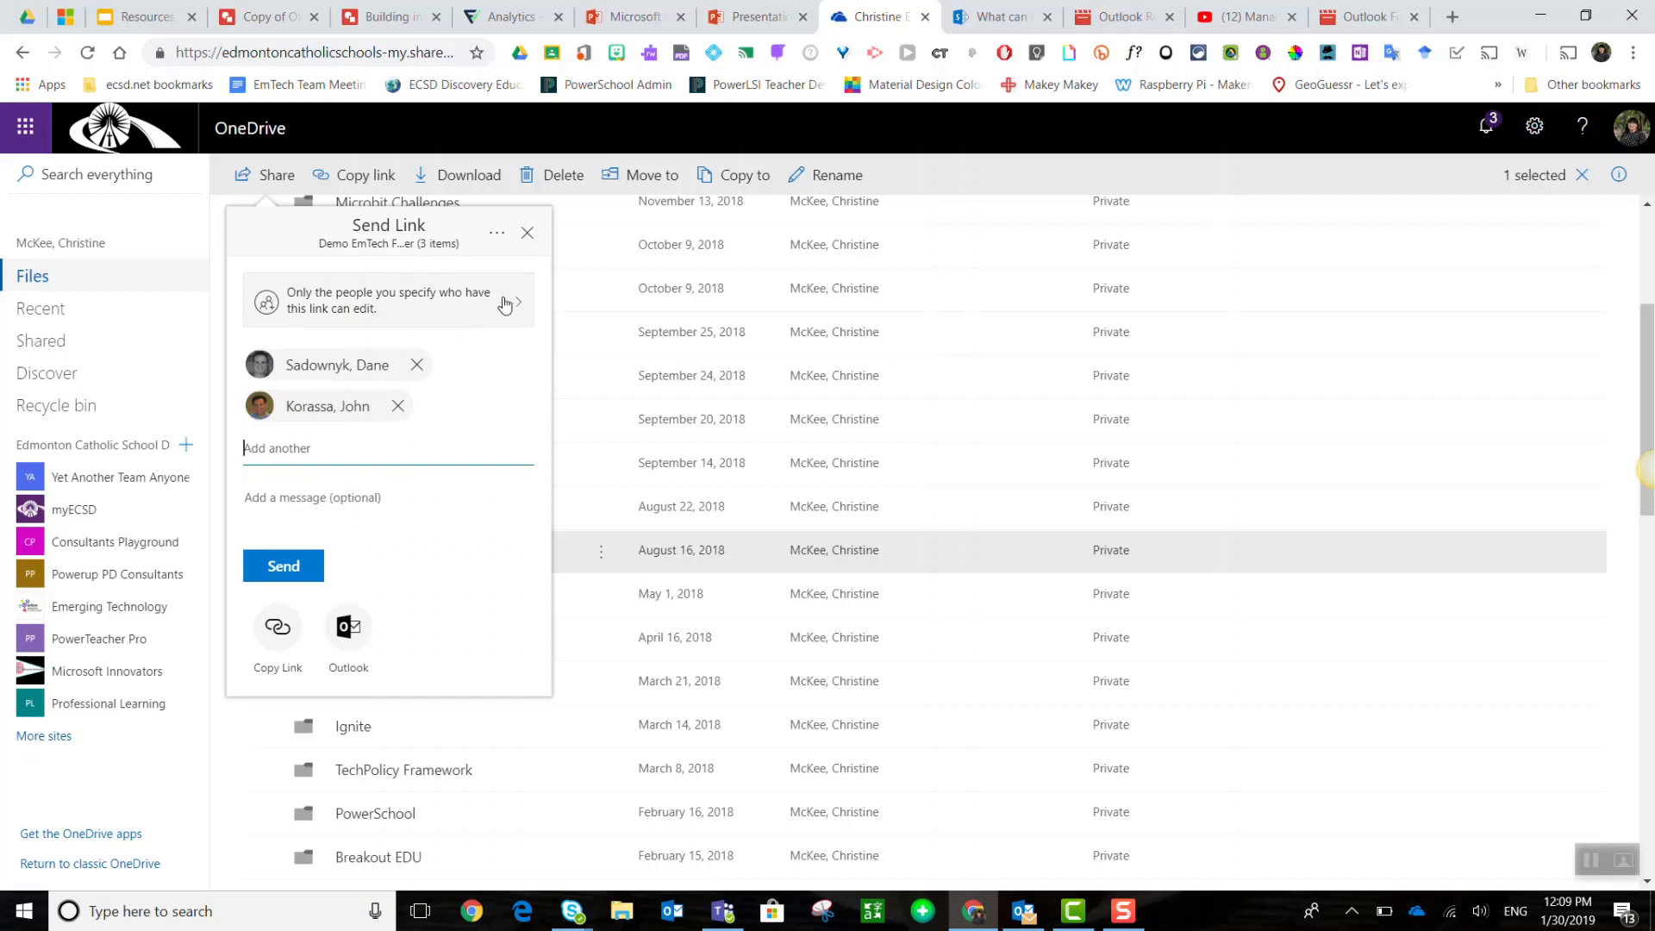
Confirm Allow editing is still on in link settings and send the link to both colleagues.
{"action": "left_click", "coordinate": [436, 306]}
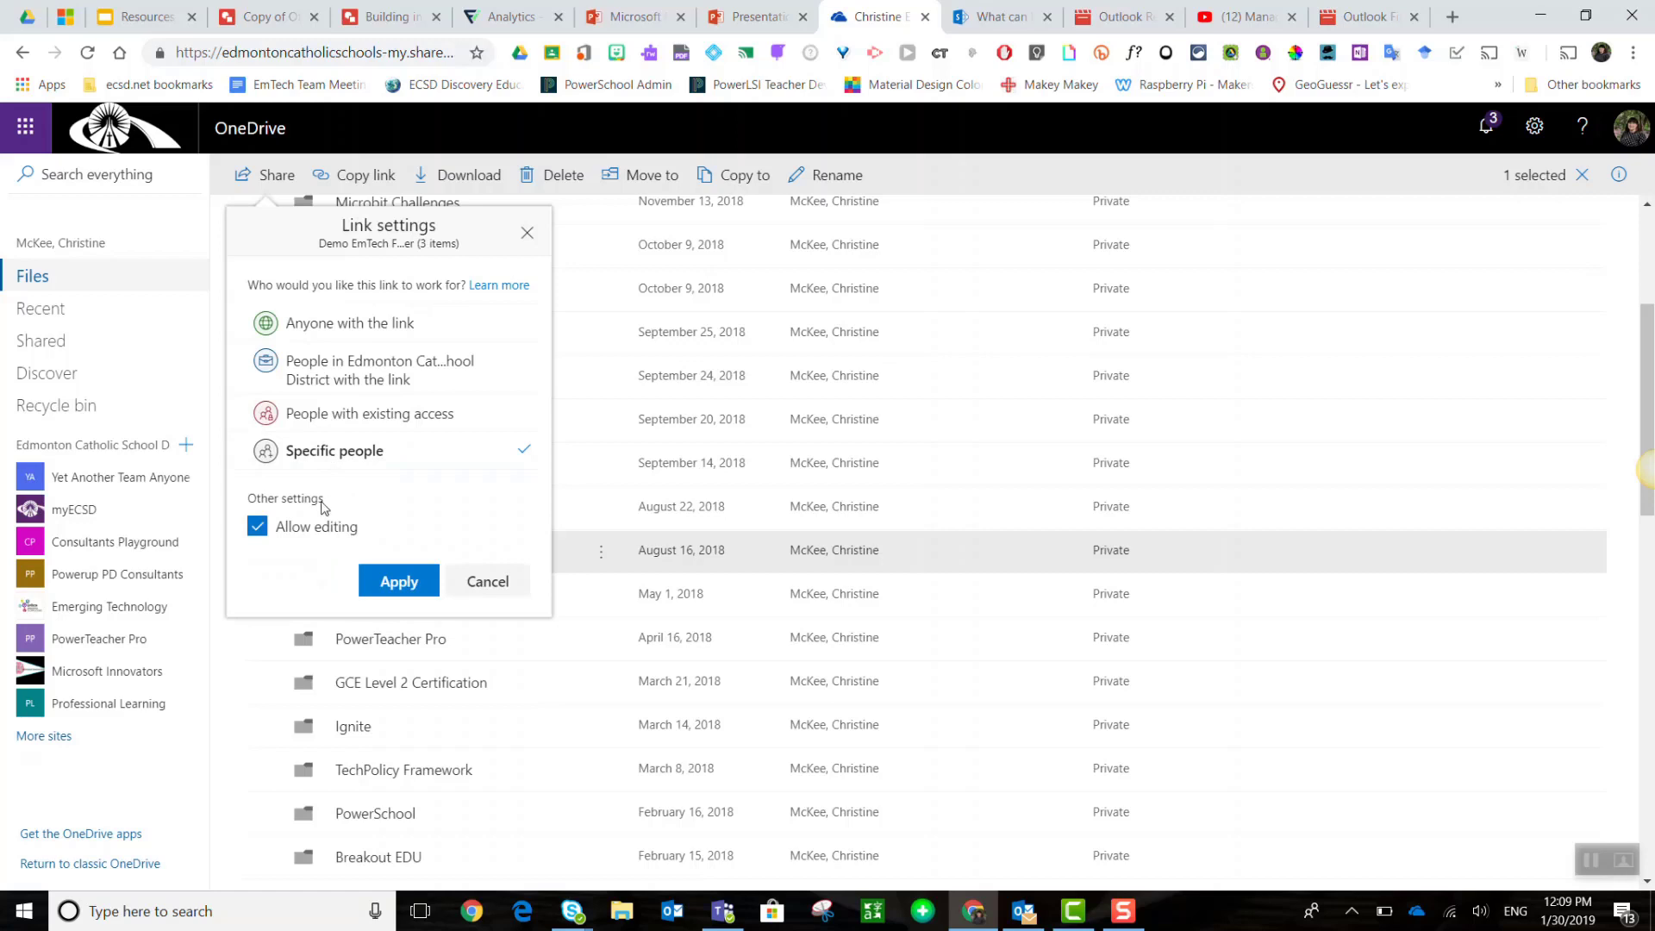
{"action": "left_click", "coordinate": [403, 595]}
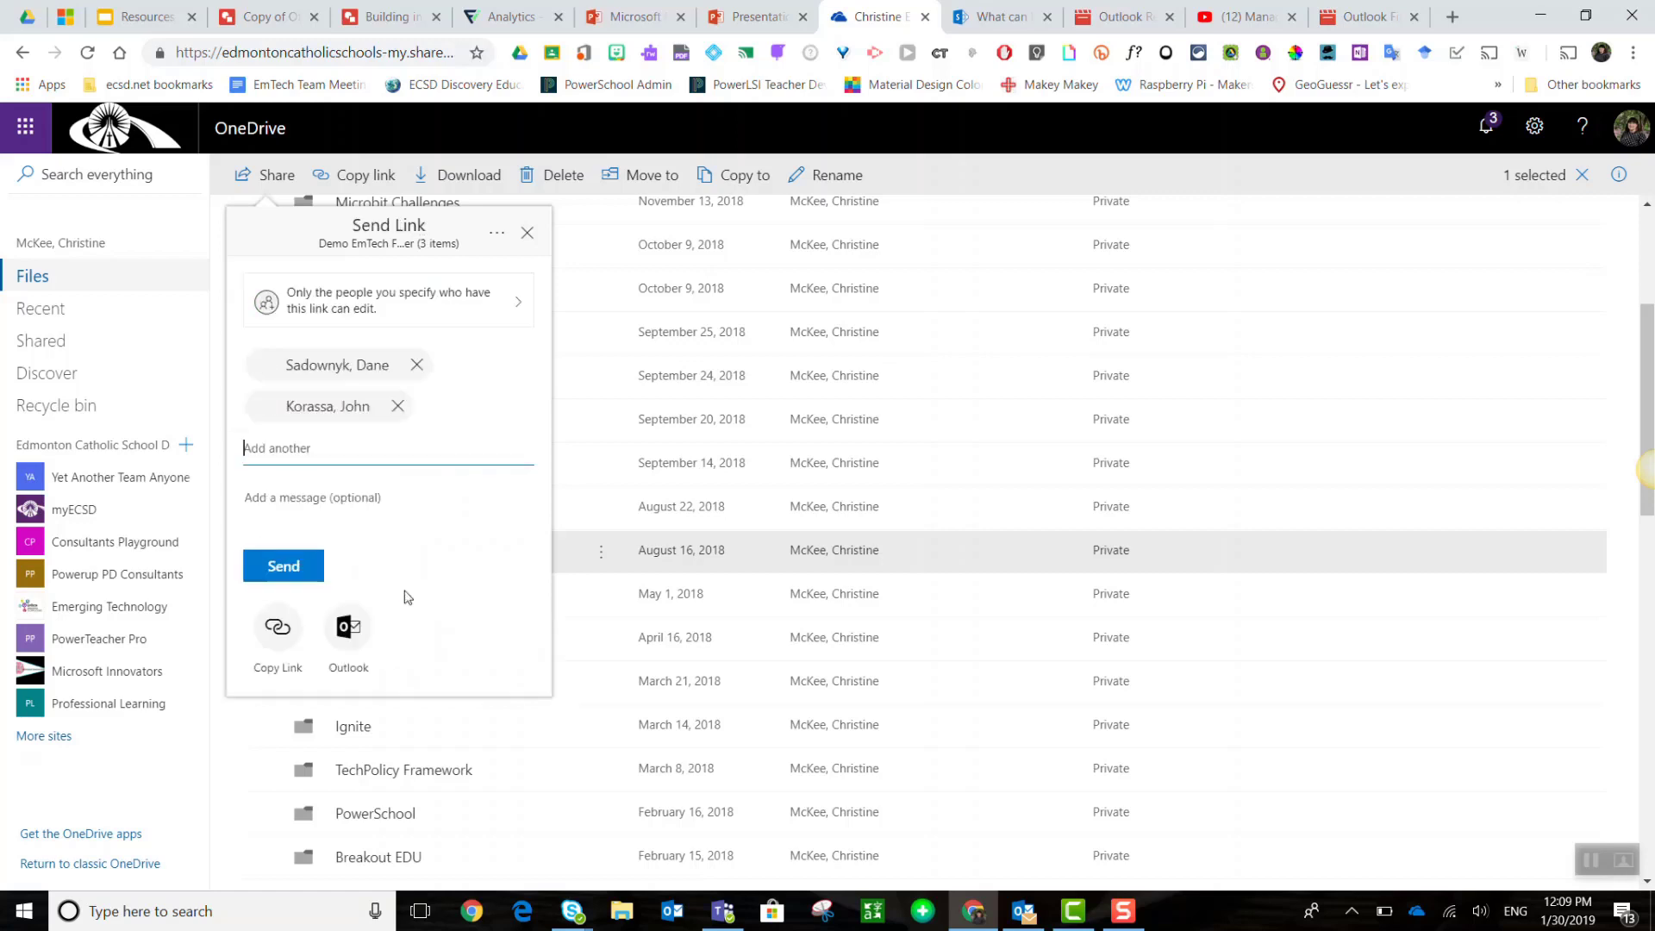
{"action": "left_click", "coordinate": [299, 568]}
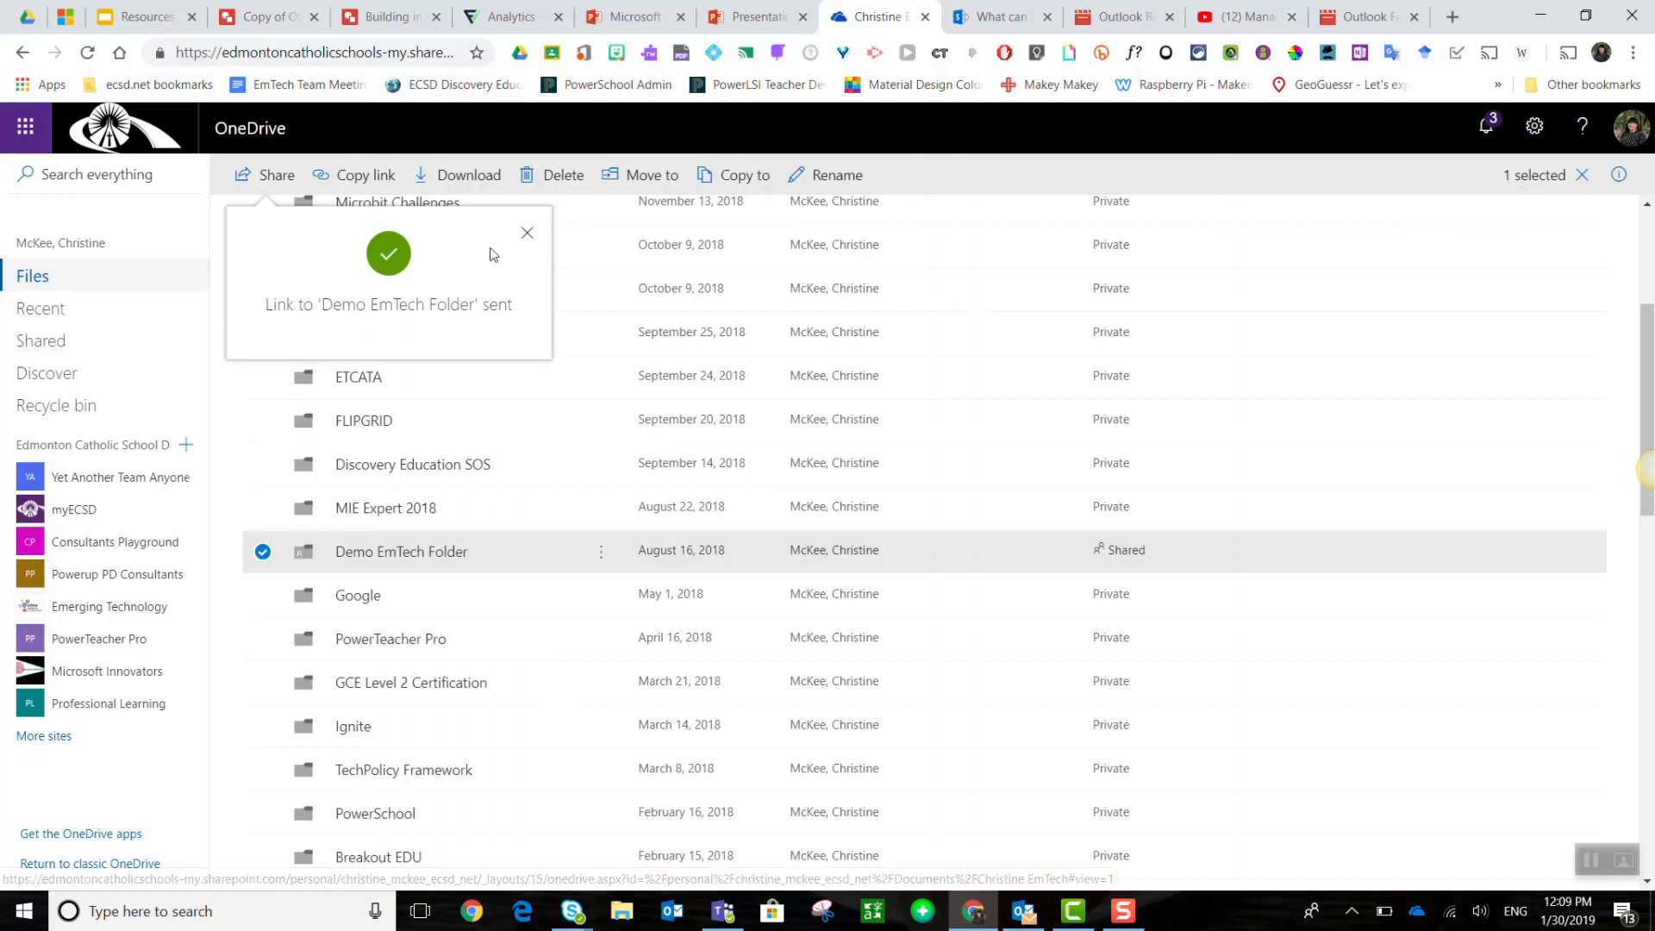
Close the 'Link sent' confirmation.
{"action": "left_click", "coordinate": [527, 233]}
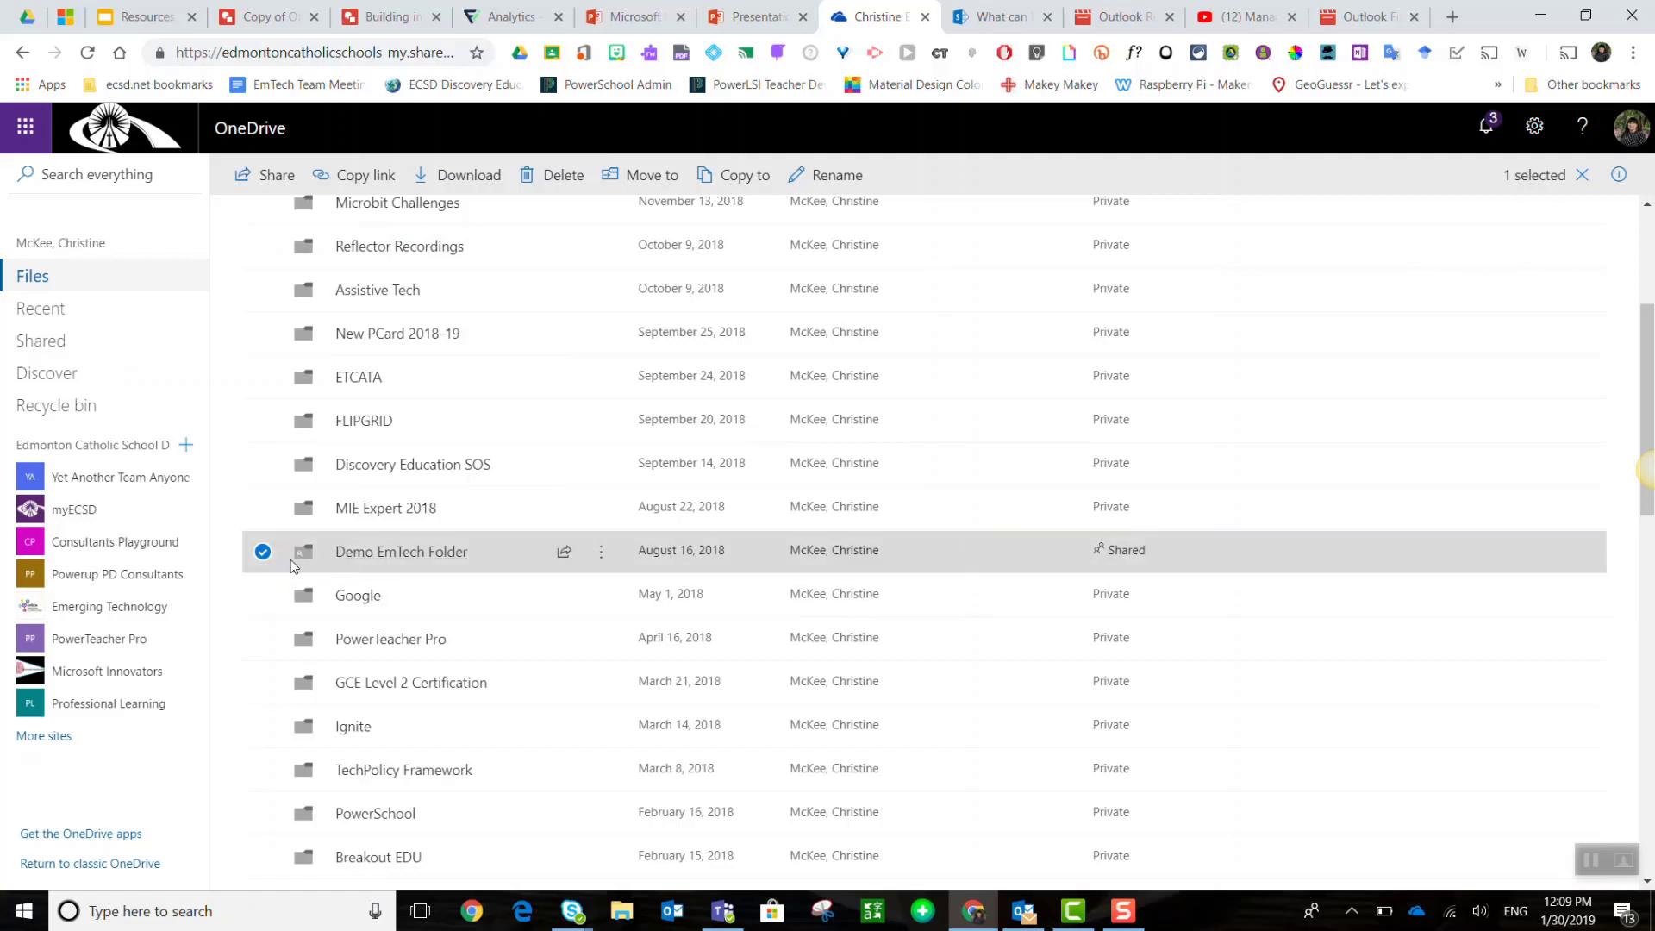
Open Demo EmTech Folder, select discovery ed.pdf and show its actions menu.
{"action": "left_click", "coordinate": [366, 556]}
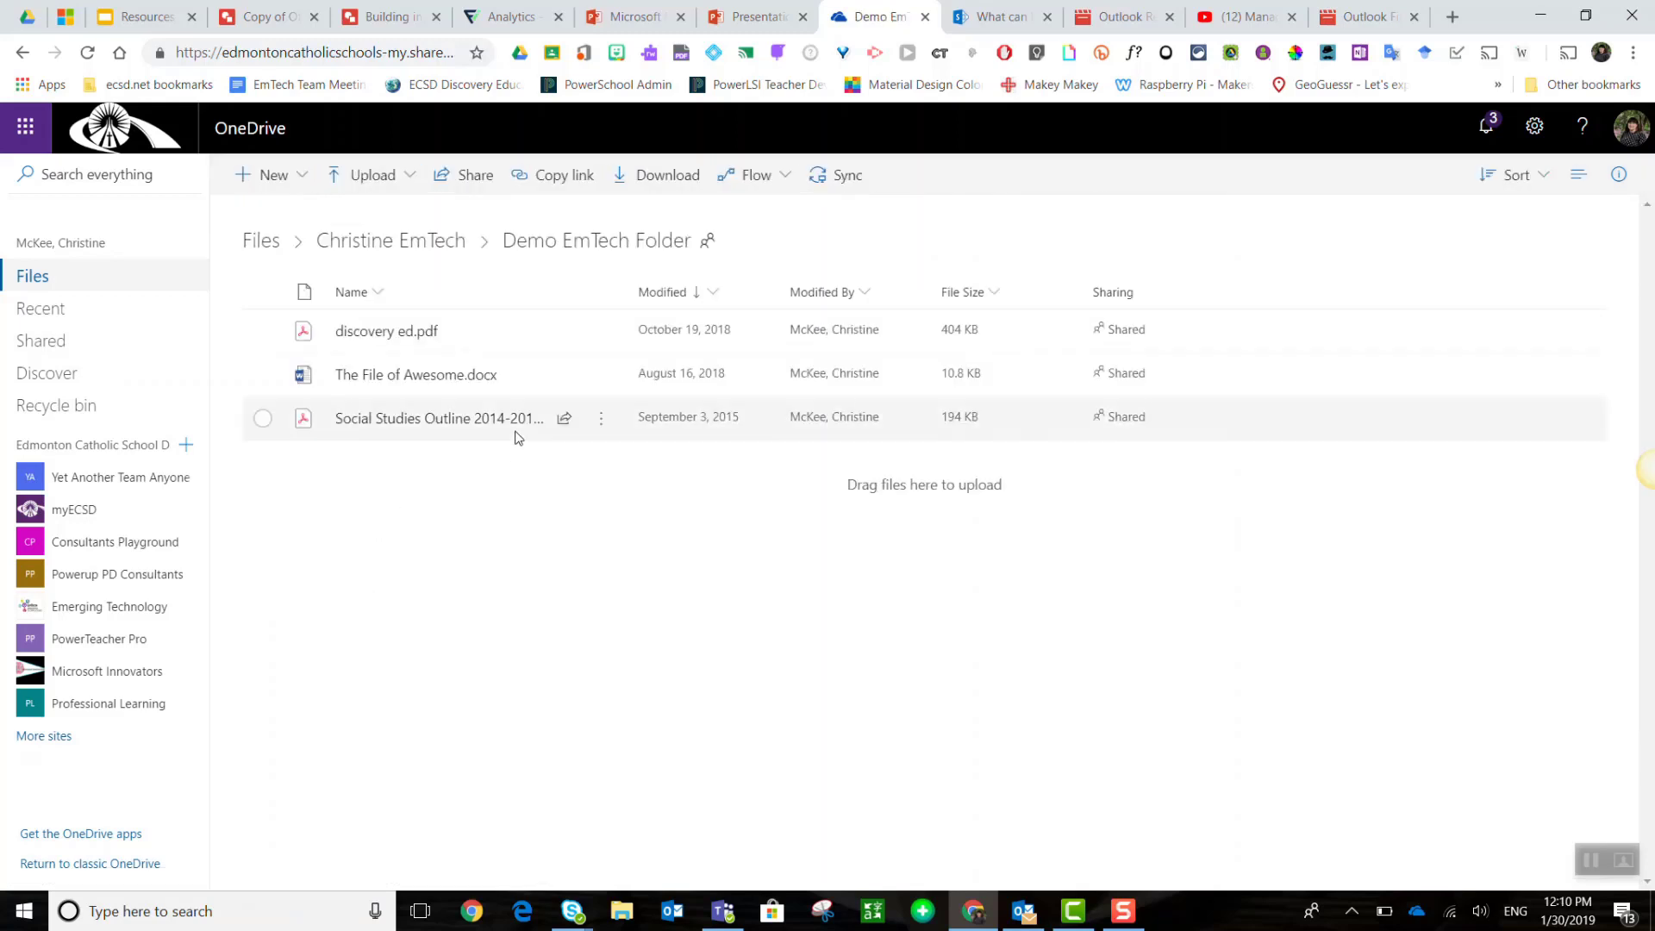
{"action": "mouse_move", "coordinate": [504, 376]}
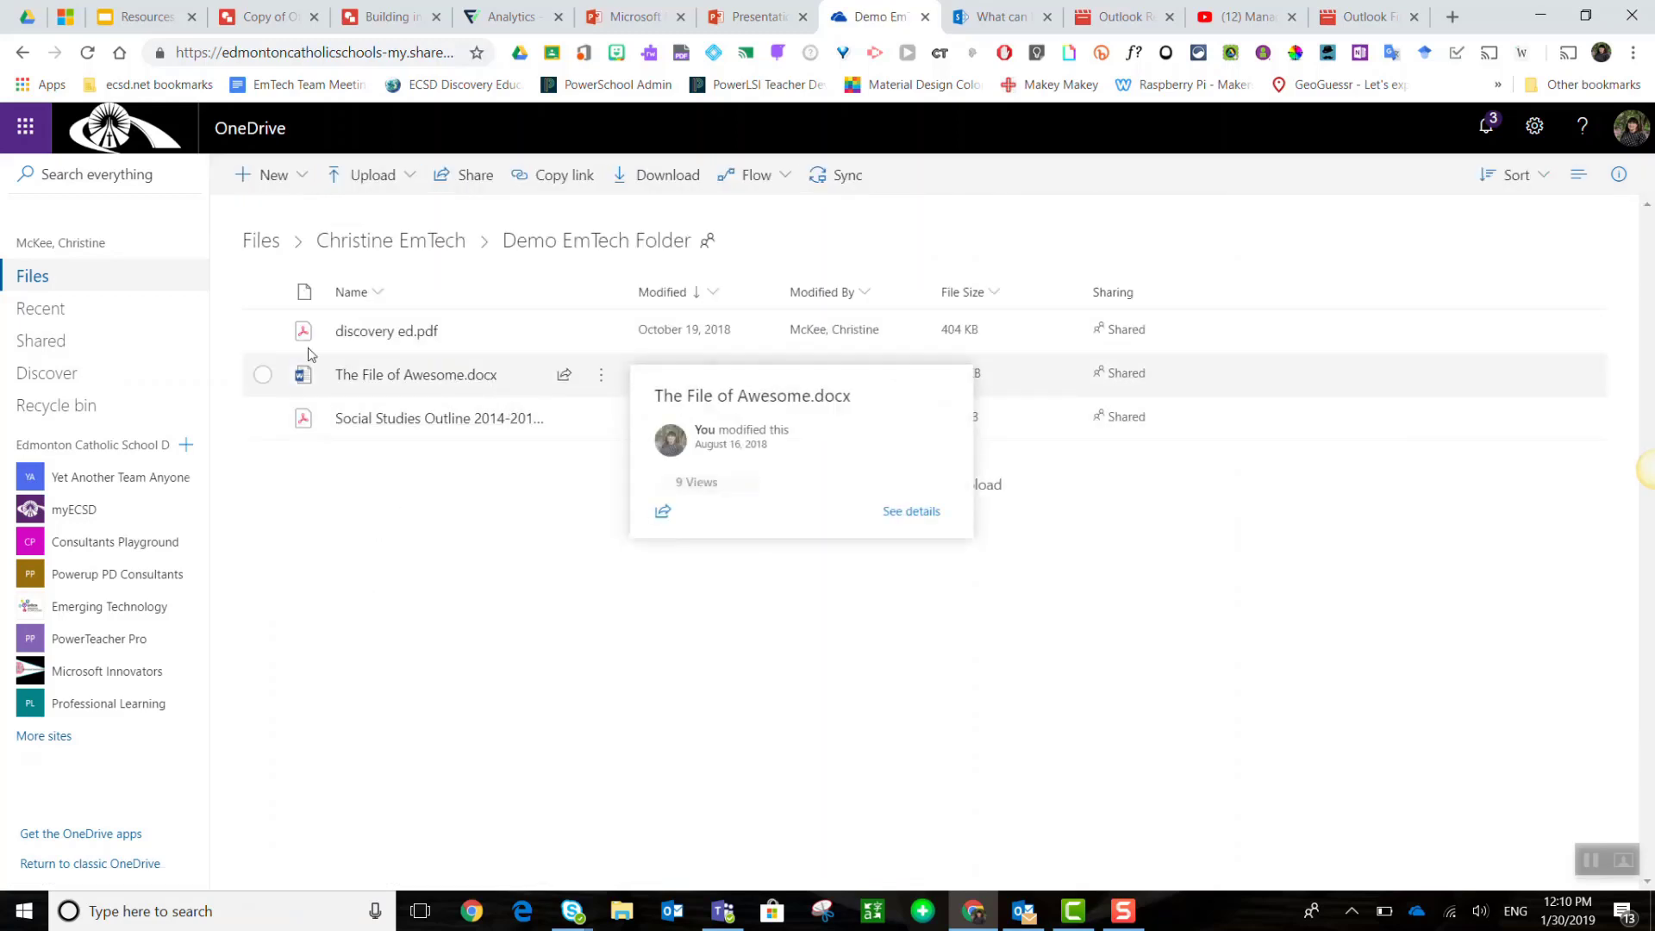
{"action": "left_click", "coordinate": [263, 331]}
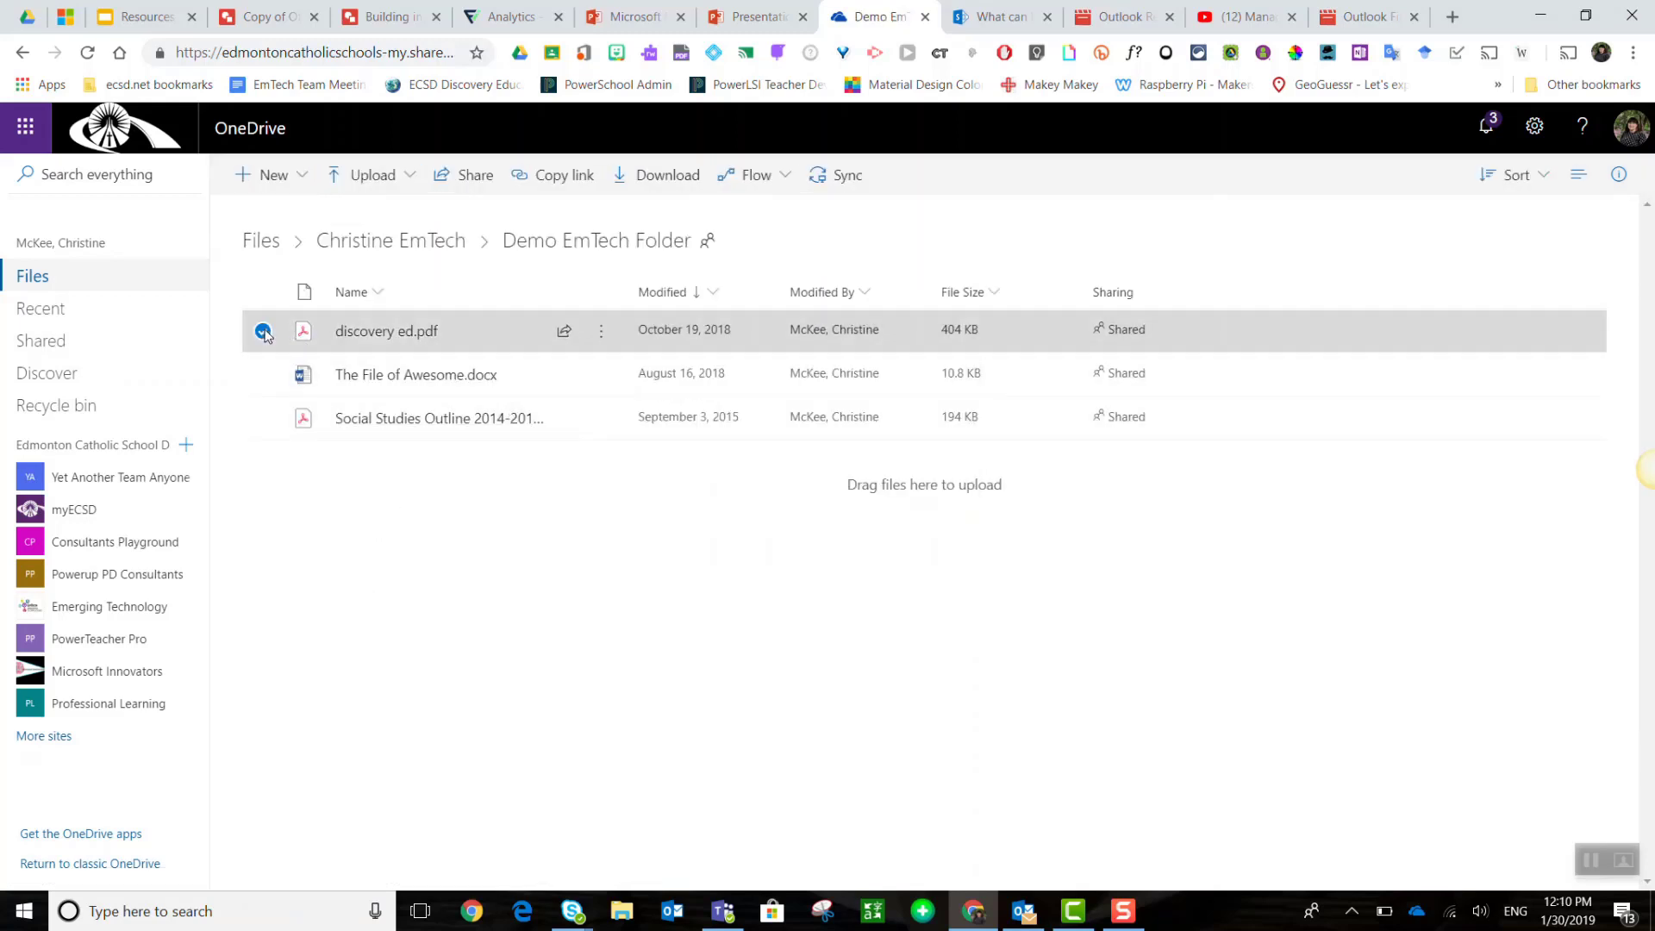
{"action": "left_click", "coordinate": [602, 334]}
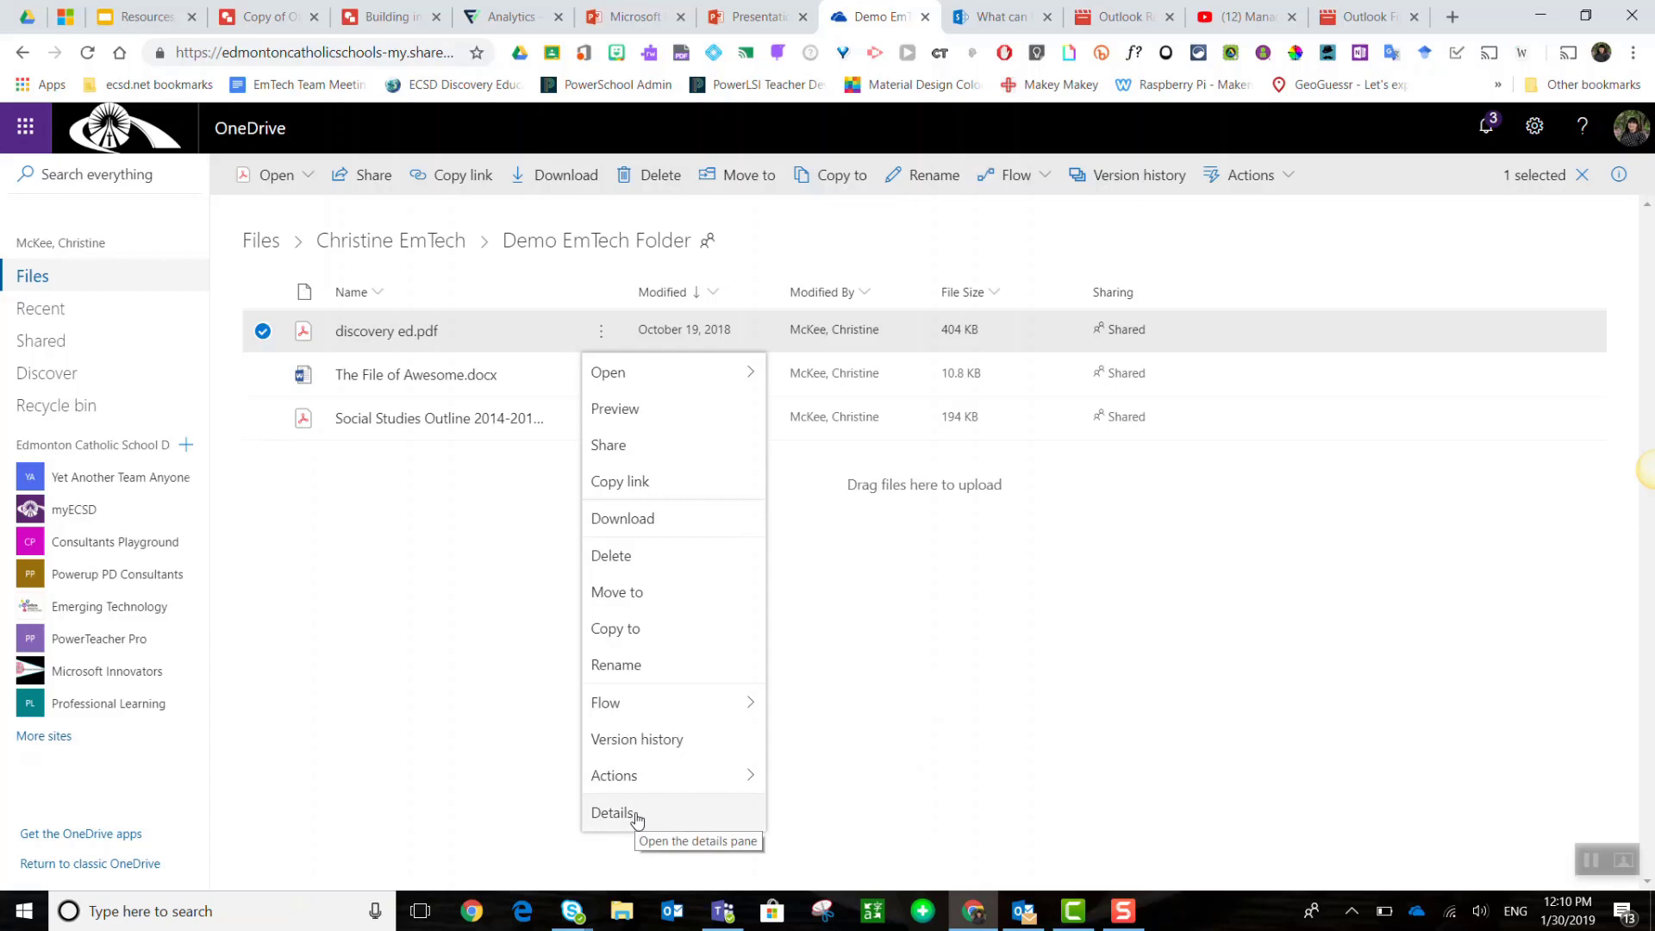
Open Details for discovery ed.pdf and scroll down to its Has Access section.
{"action": "left_click", "coordinate": [636, 813]}
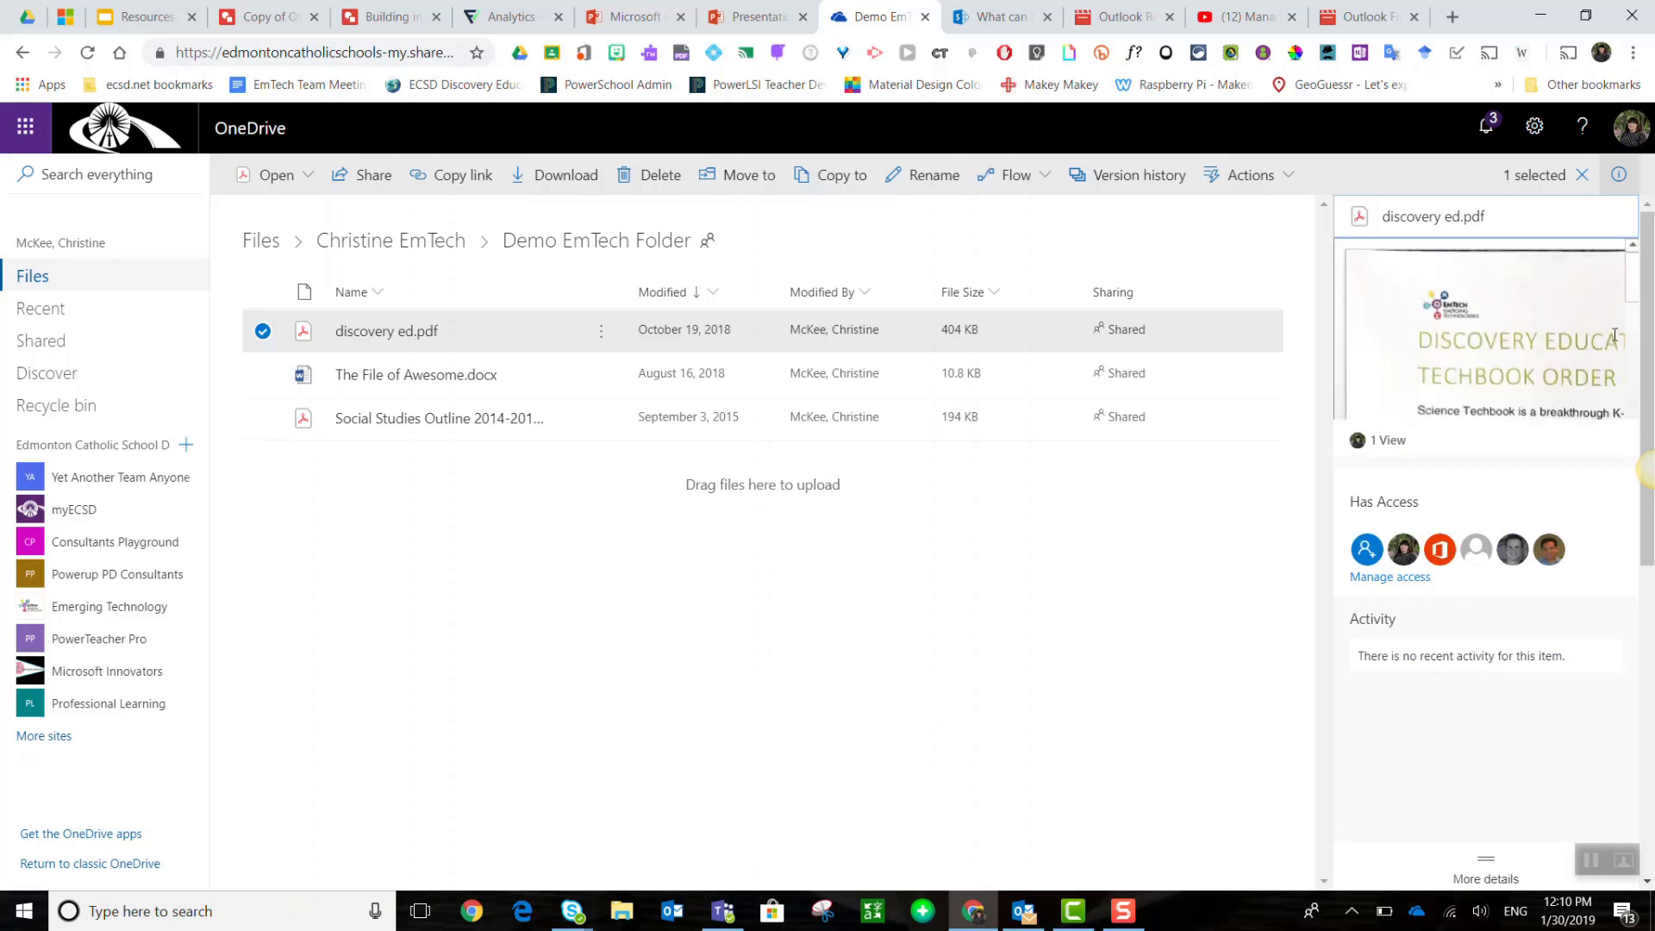
{"action": "scroll", "coordinate": [1548, 493], "scroll_direction": "down", "scroll_amount": 2}
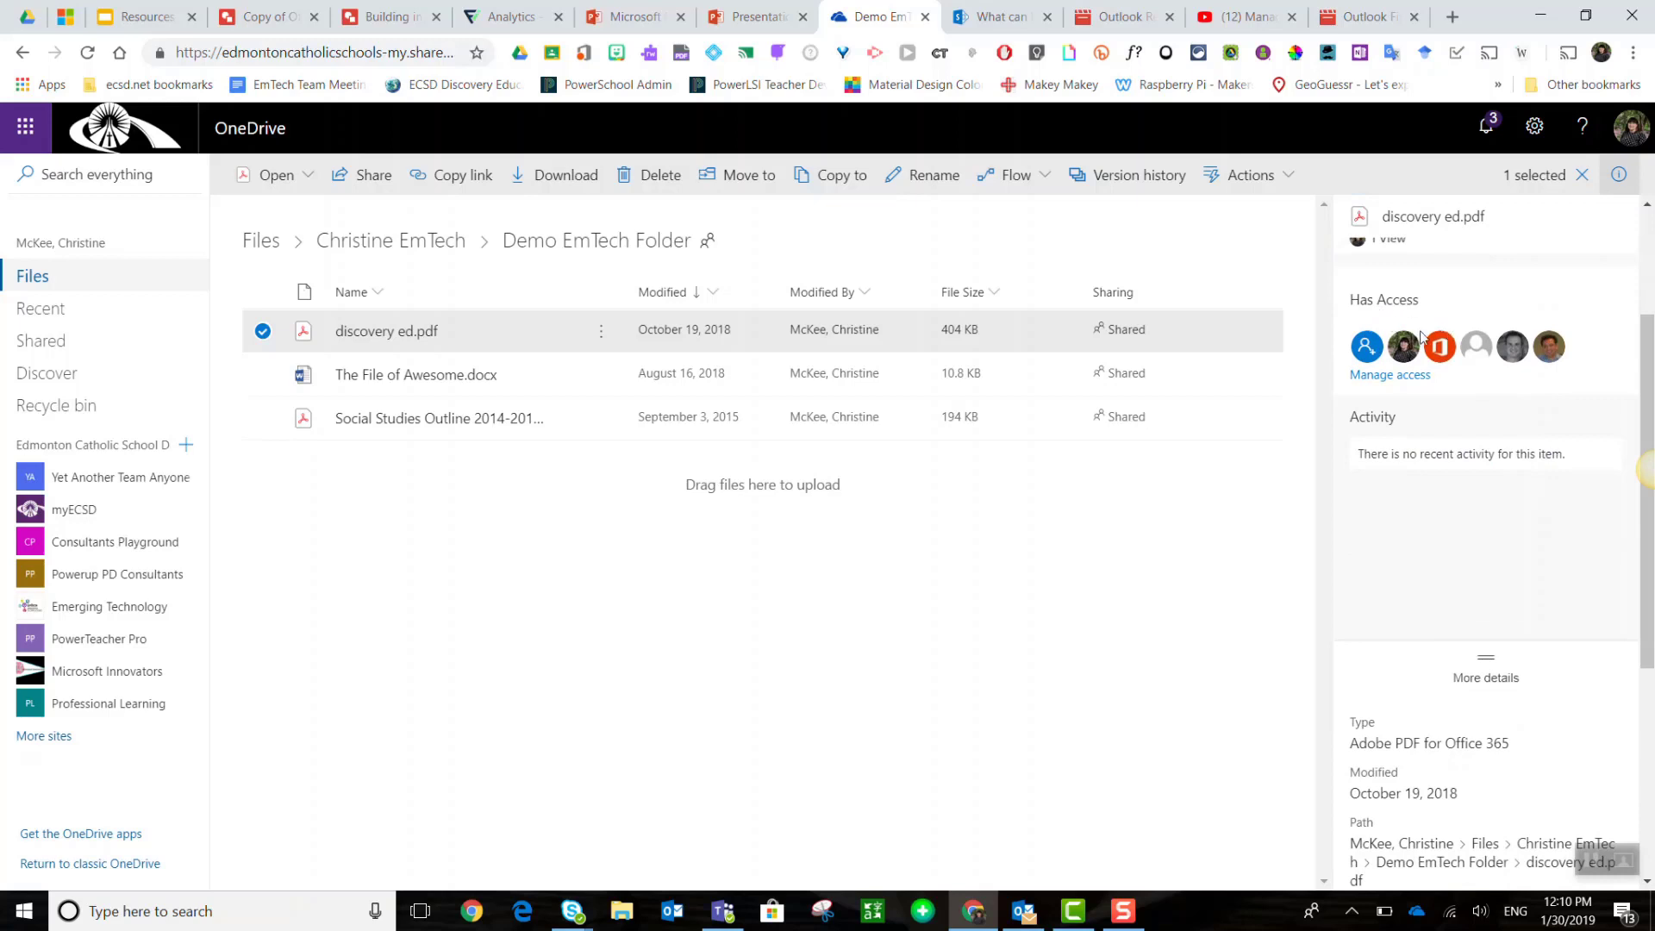
In Manage access, change the colleagues' permission on discovery ed.pdf from Can edit to view only.
{"action": "left_click", "coordinate": [1390, 375]}
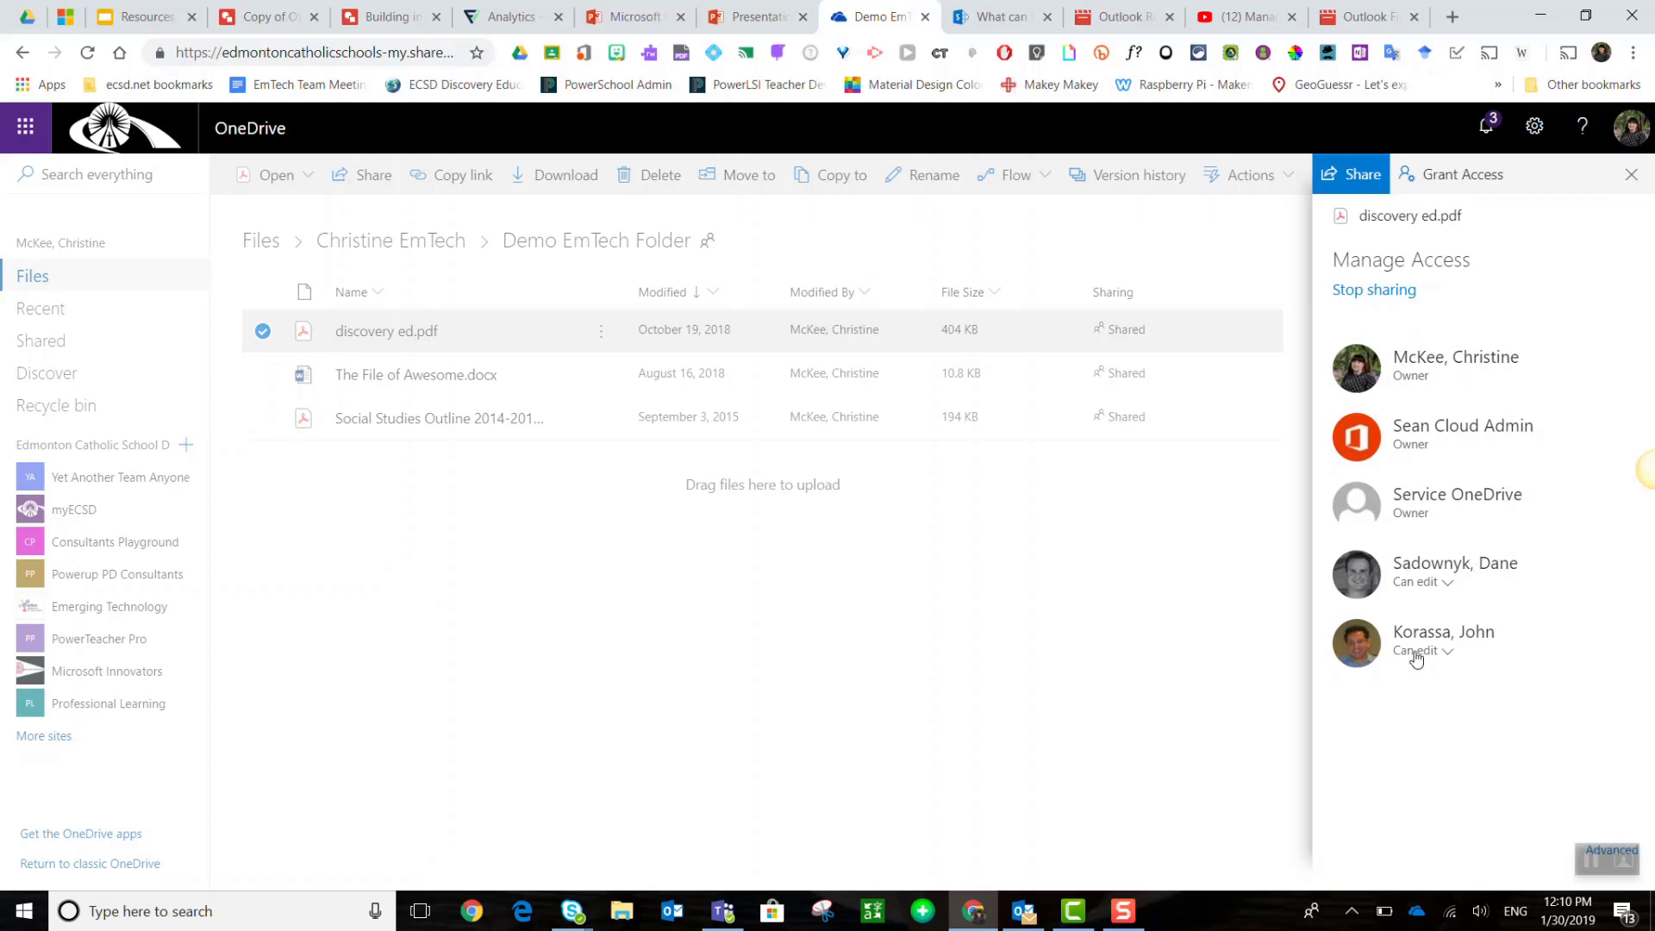
{"action": "left_click", "coordinate": [1448, 652]}
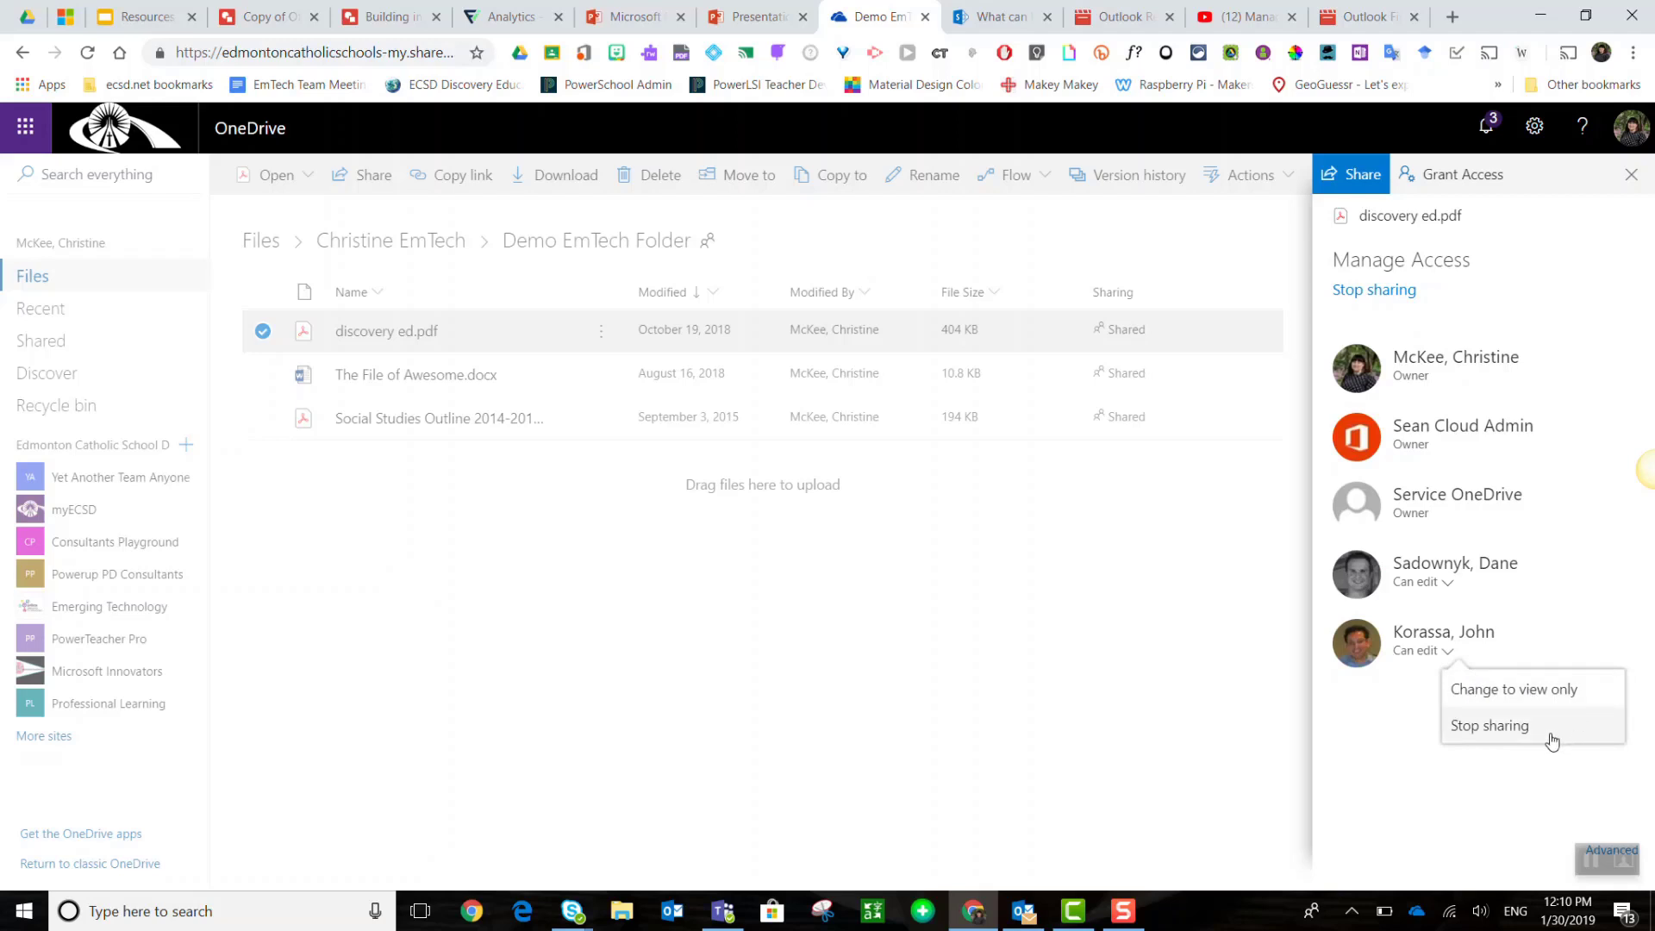
{"action": "left_click", "coordinate": [1551, 691]}
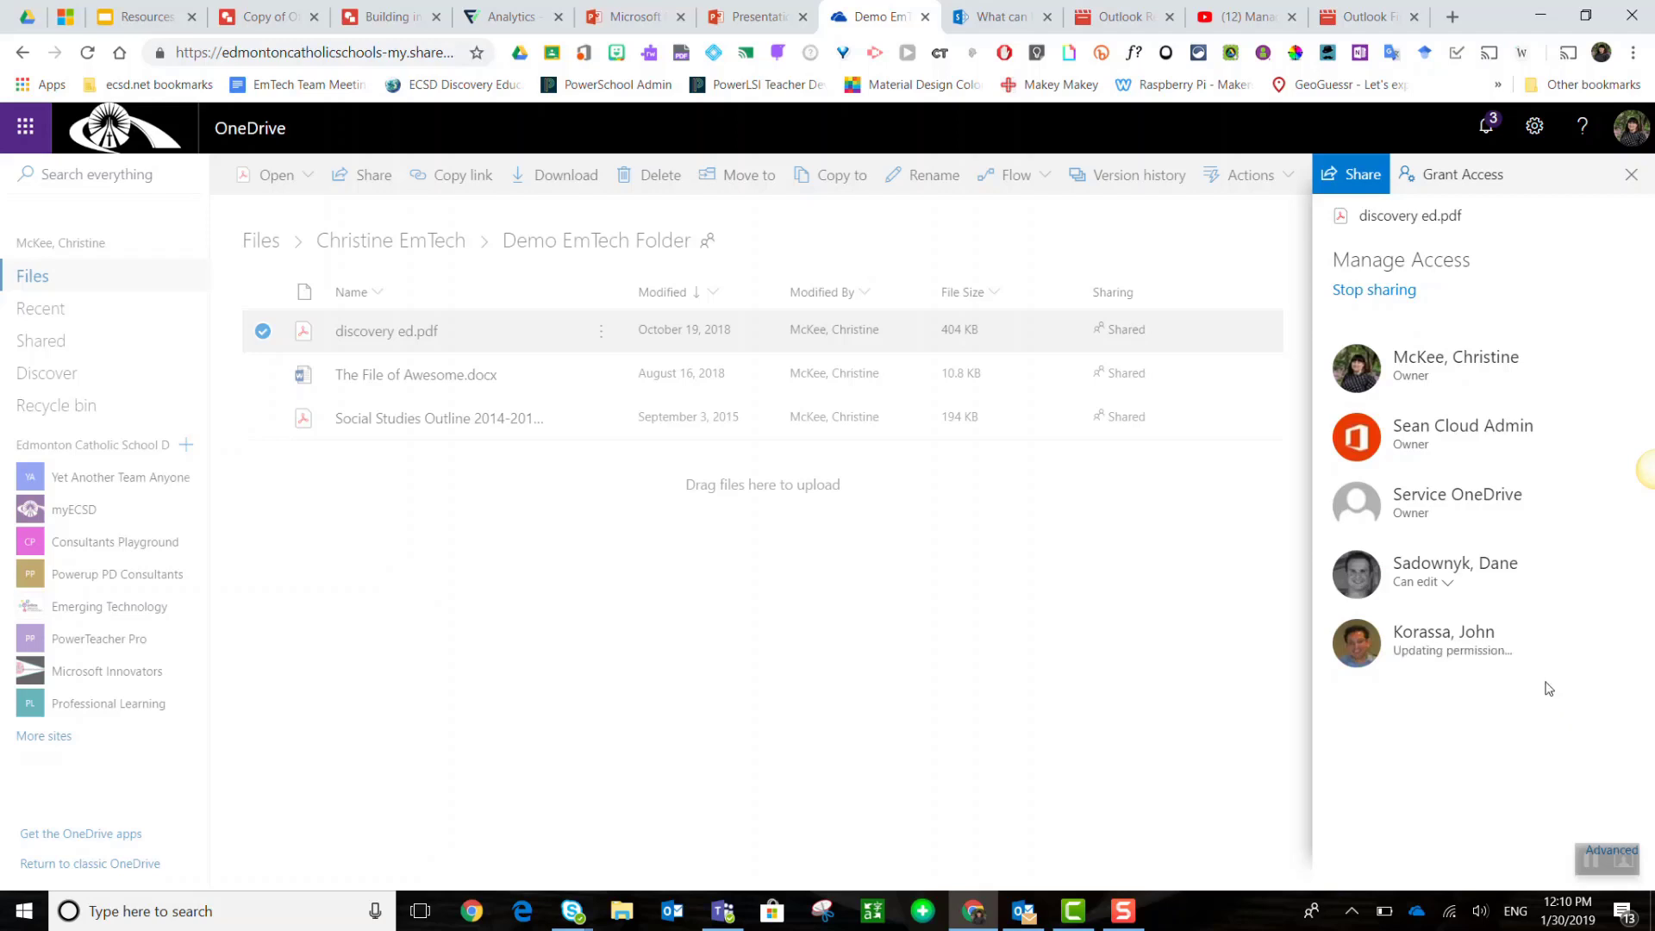
{"action": "left_click", "coordinate": [1445, 581]}
{"action": "left_click", "coordinate": [1459, 635]}
Close Manage access and deselect the PDF to show Demo EmTech Folder's access and activity.
{"action": "left_click", "coordinate": [1630, 175]}
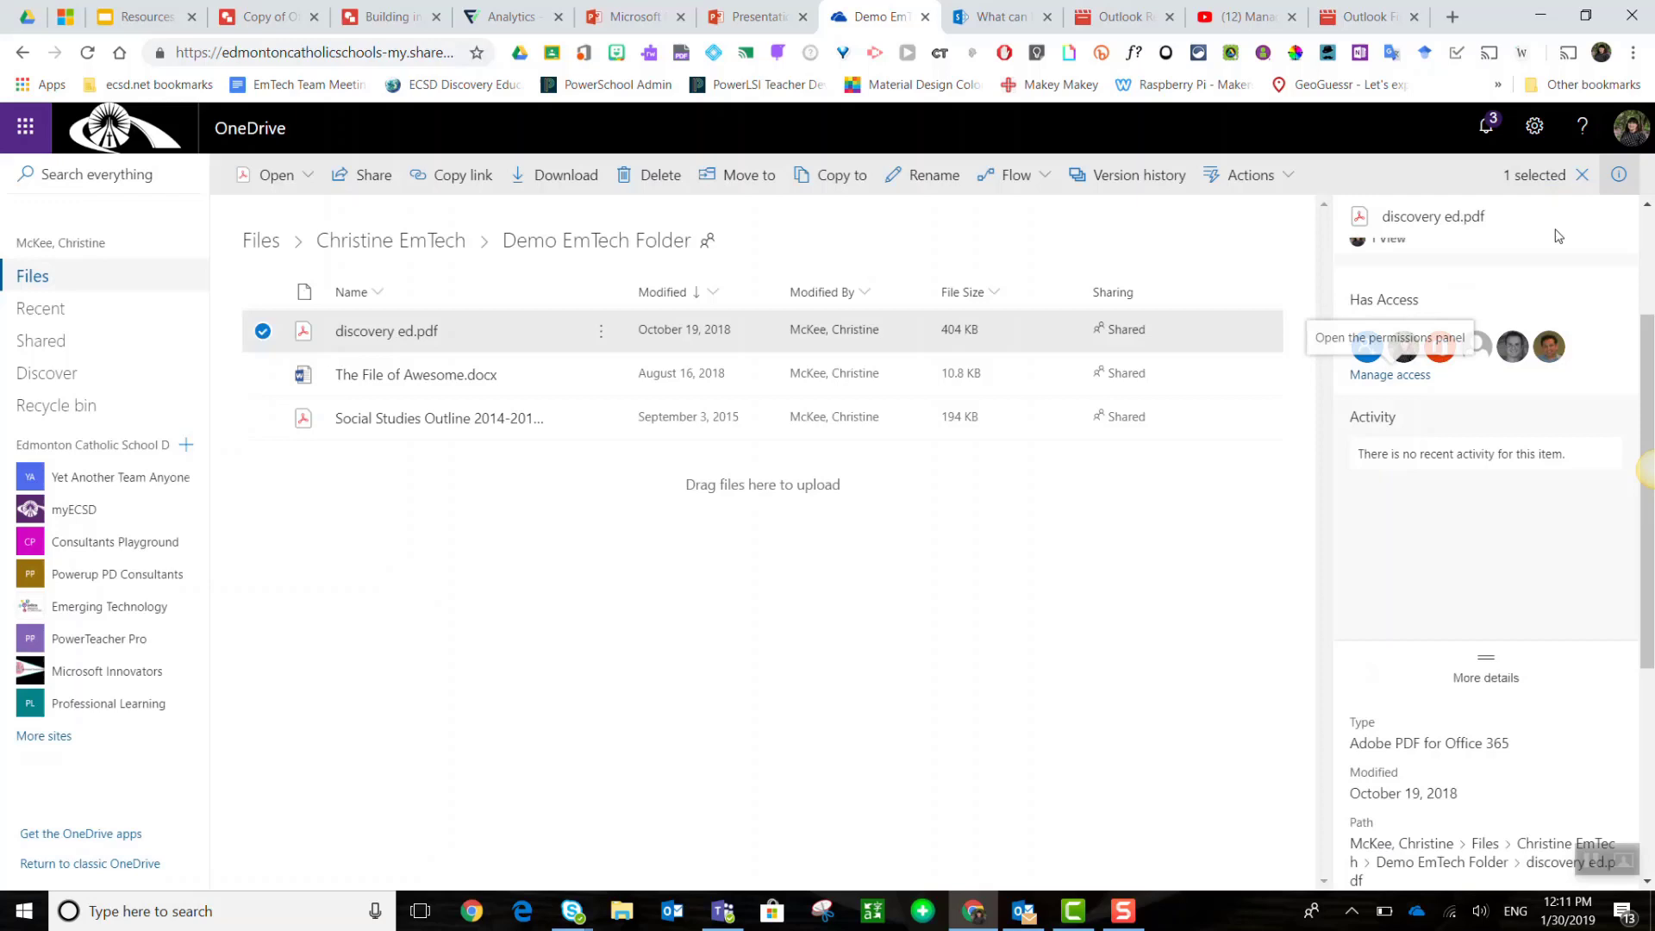
{"action": "left_click", "coordinate": [997, 703]}
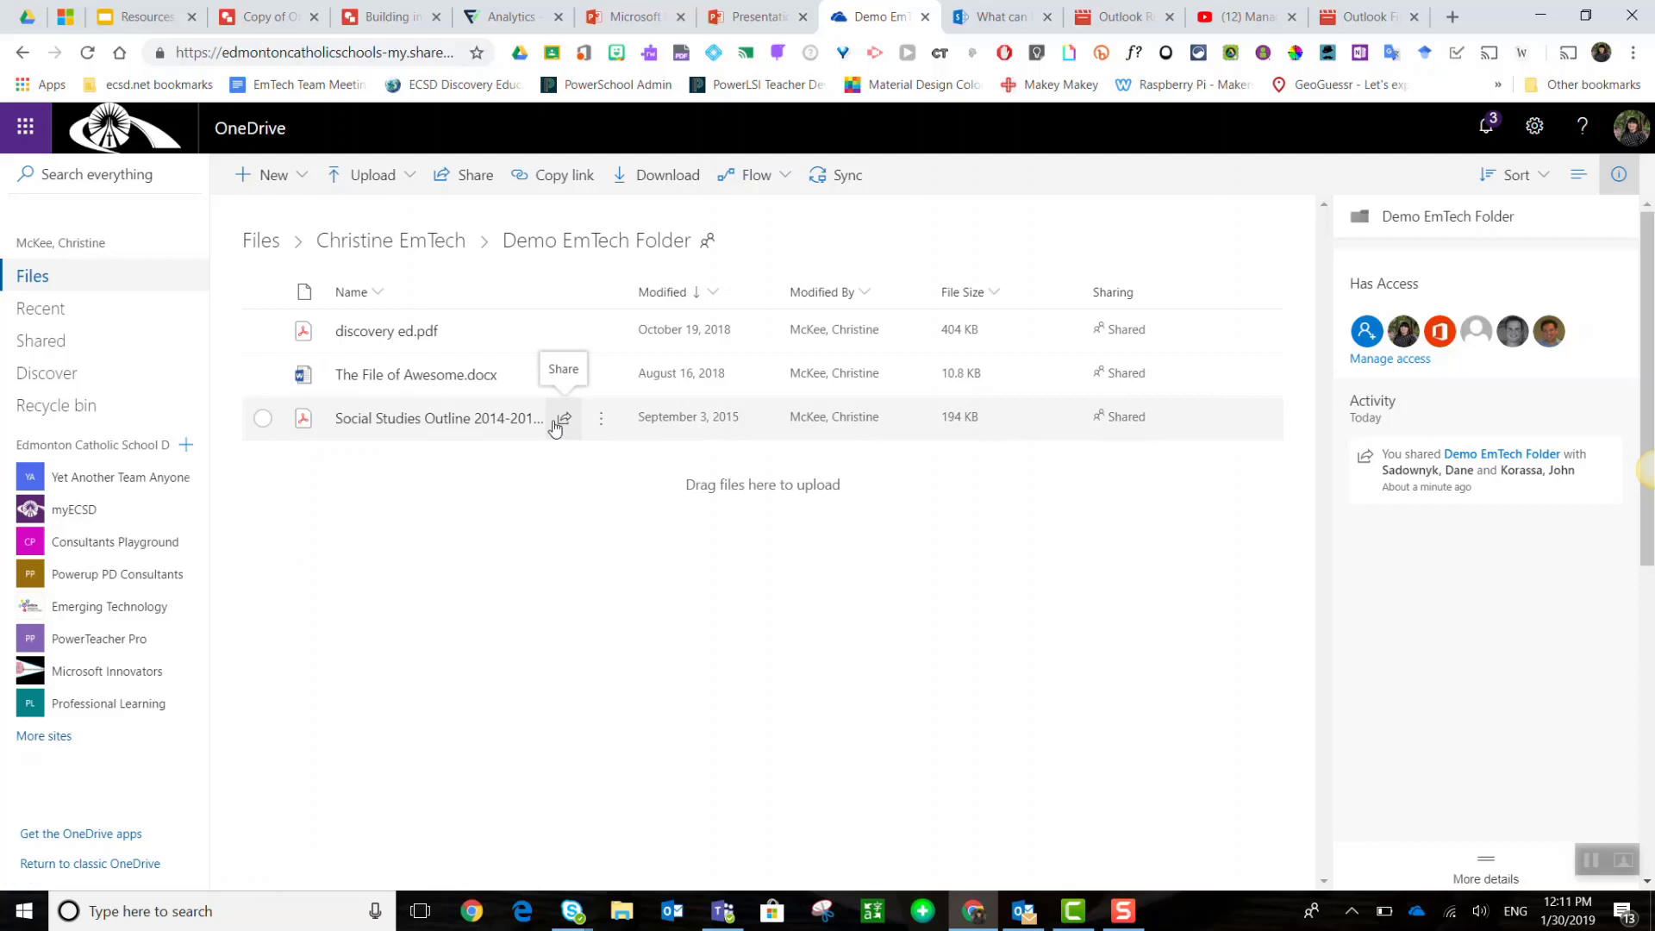
{"action": "mouse_move", "coordinate": [514, 345]}
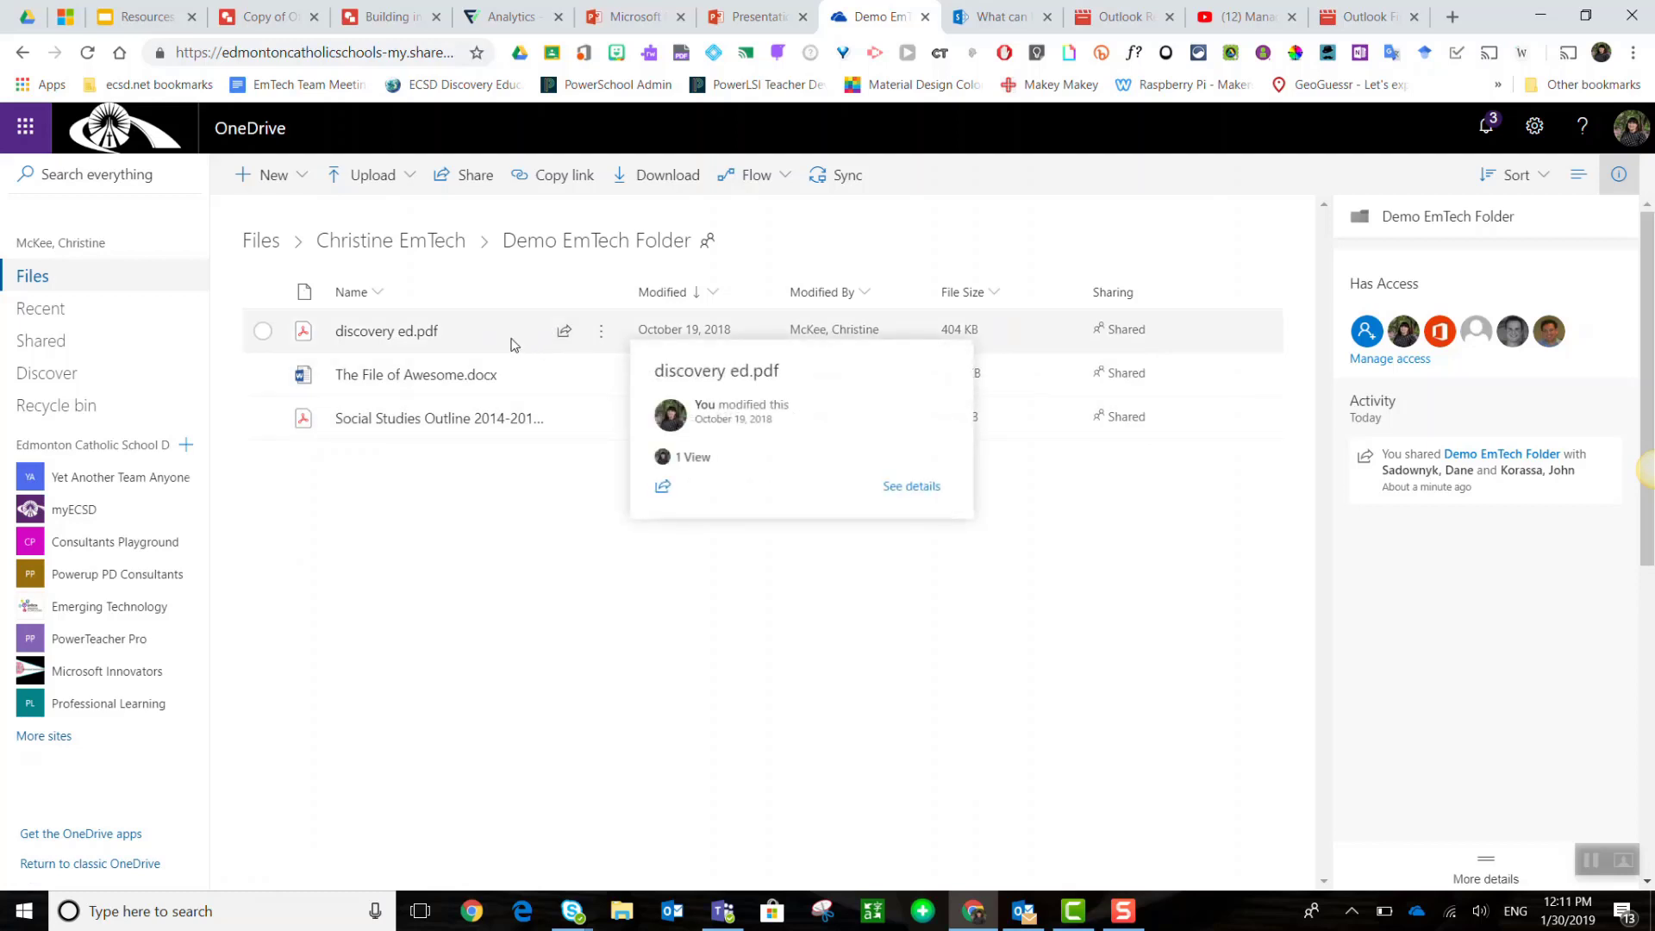